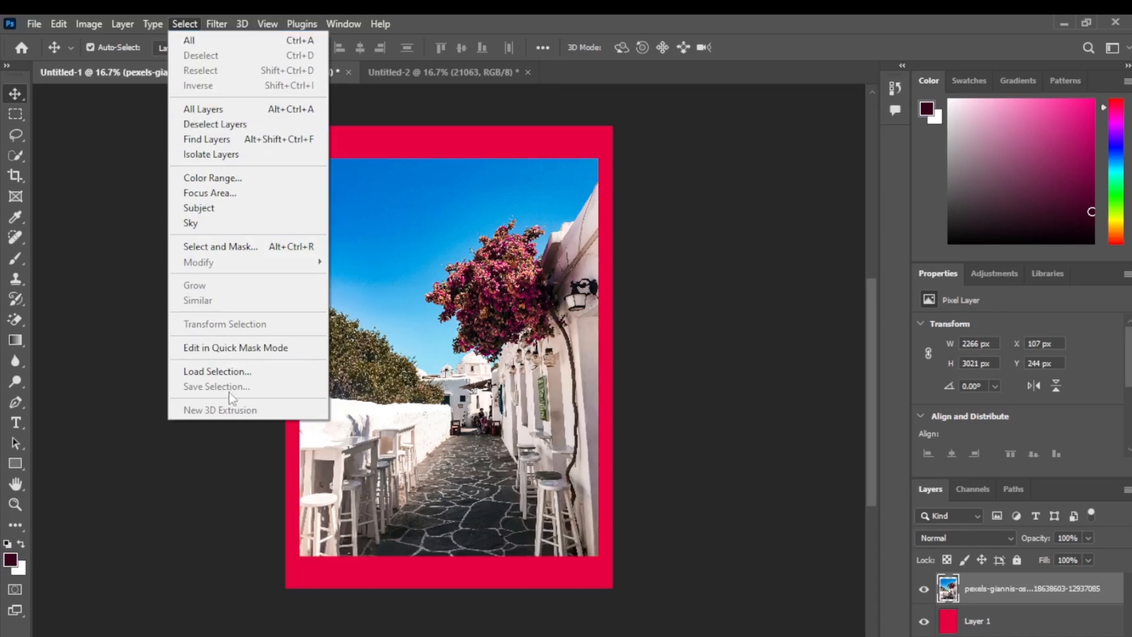
Step: Select the pixels of the street photo layer and clear that selection
{"action": "left_click", "coordinate": [481, 210]}
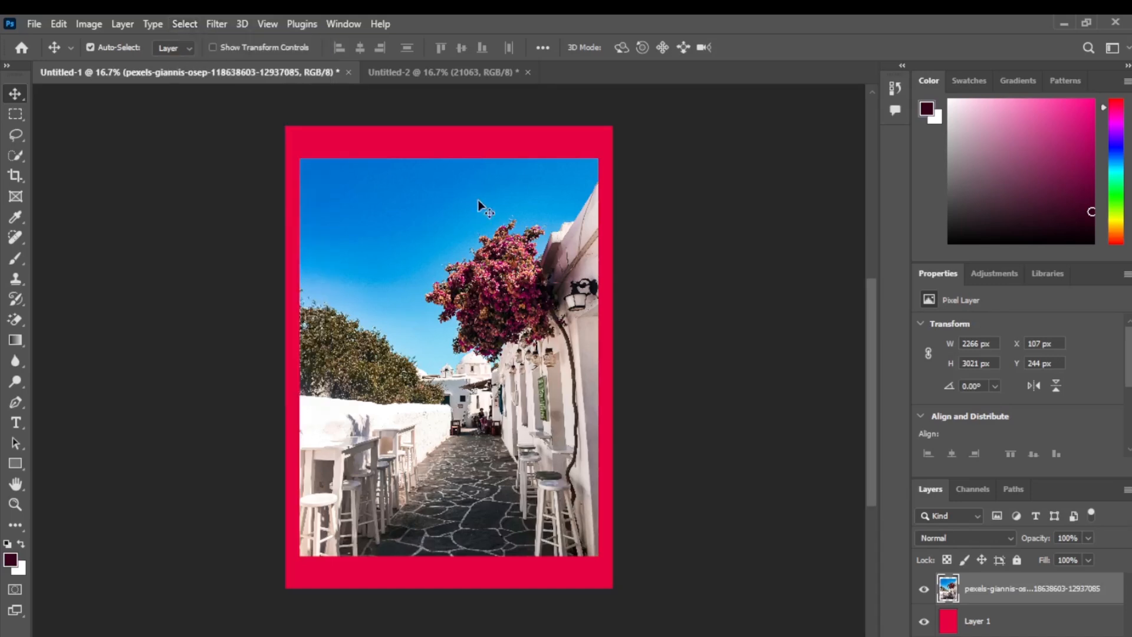
{"action": "right_click", "coordinate": [949, 587]}
{"action": "left_click", "coordinate": [979, 311]}
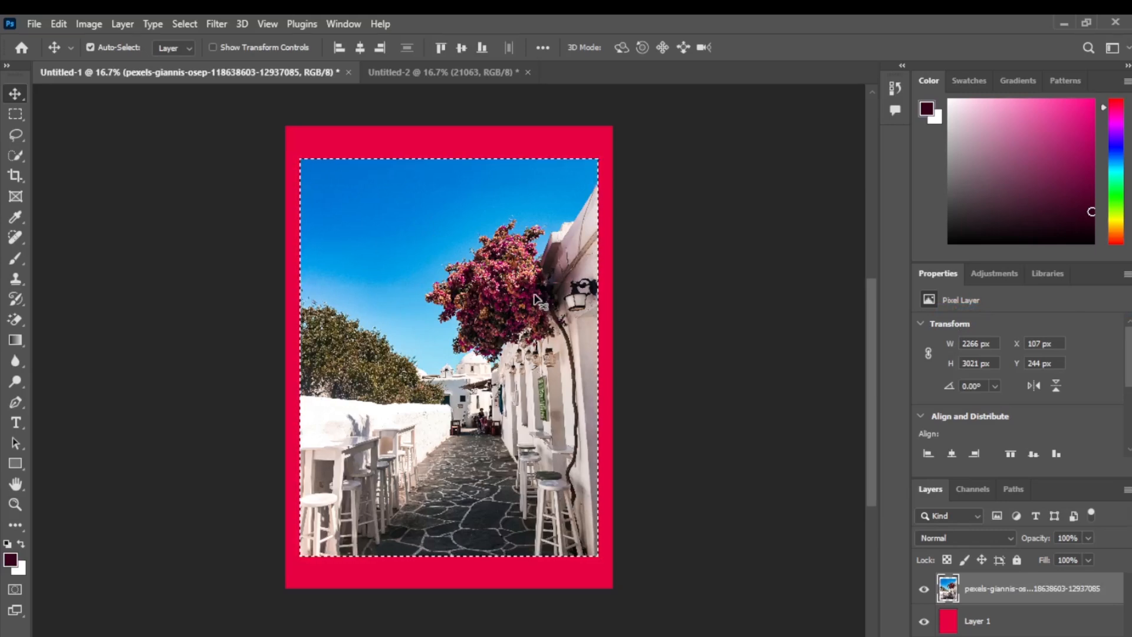
{"action": "key", "text": "ctrl+d"}
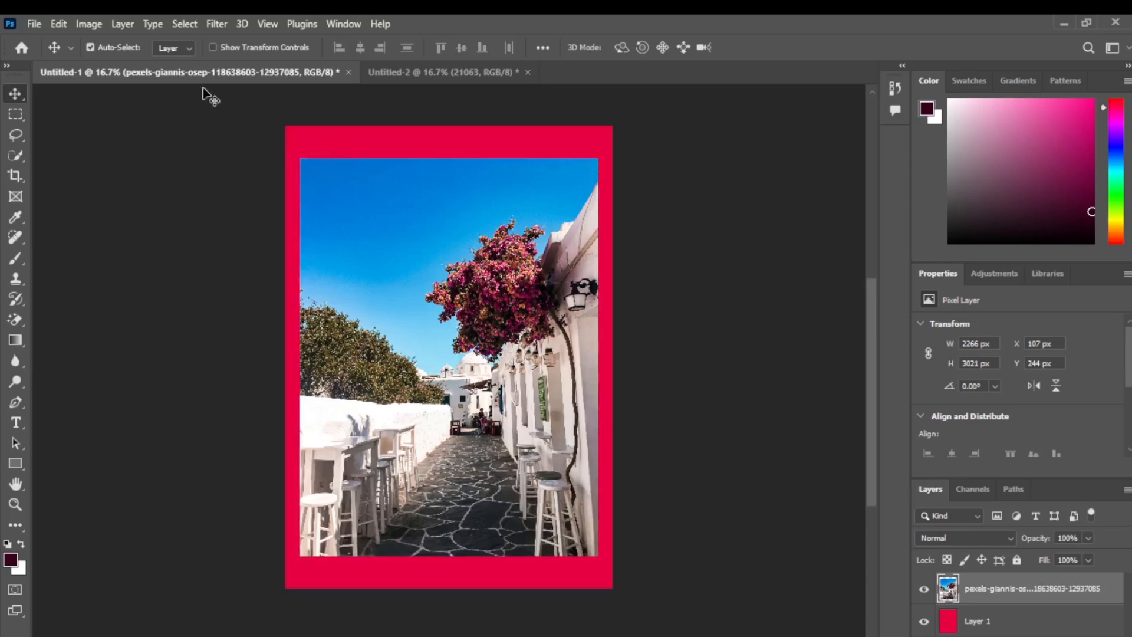
Step: Select the entire canvas and deselect it
{"action": "left_click", "coordinate": [184, 25]}
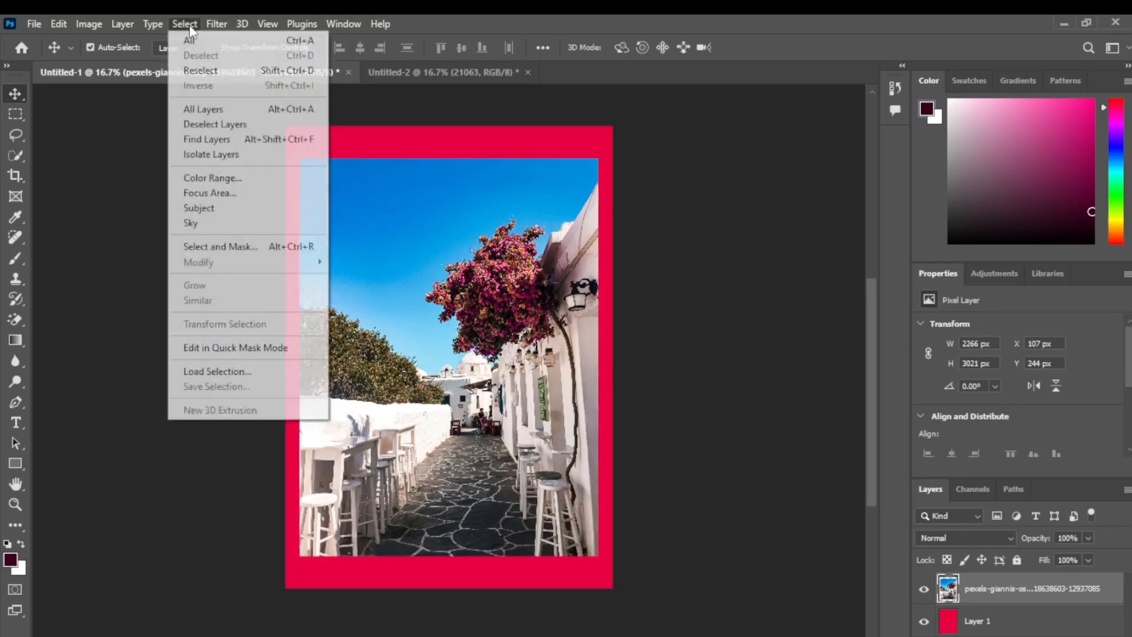
{"action": "left_click", "coordinate": [214, 43]}
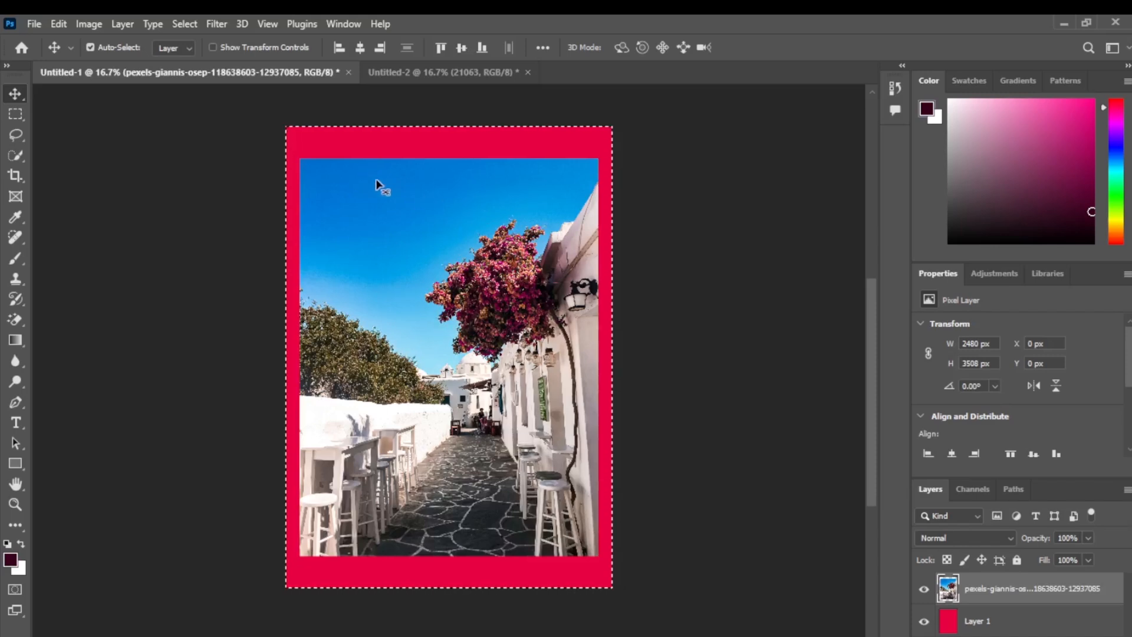
{"action": "left_click", "coordinate": [188, 24]}
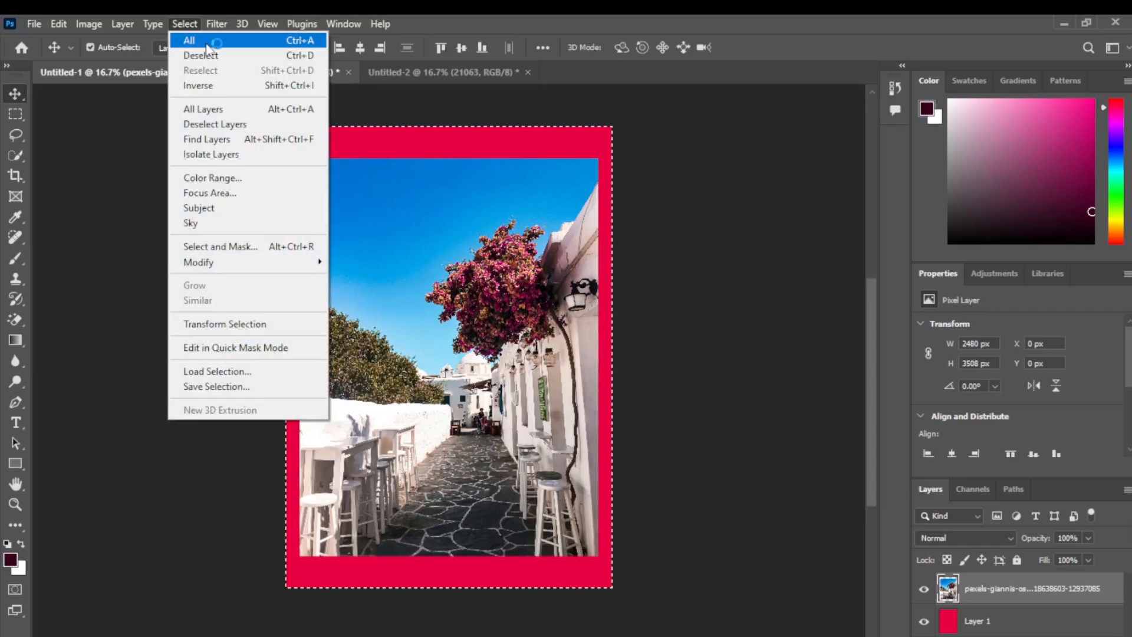
{"action": "left_click", "coordinate": [276, 54]}
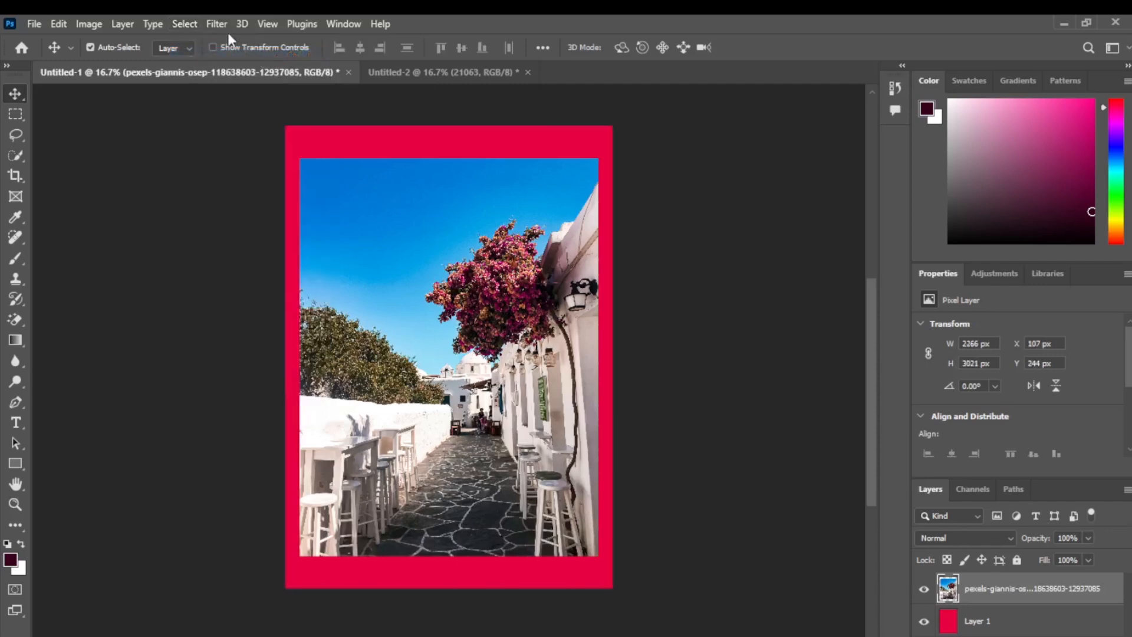
Step: Reselect the previous canvas-wide selection and invert it
{"action": "left_click", "coordinate": [198, 29]}
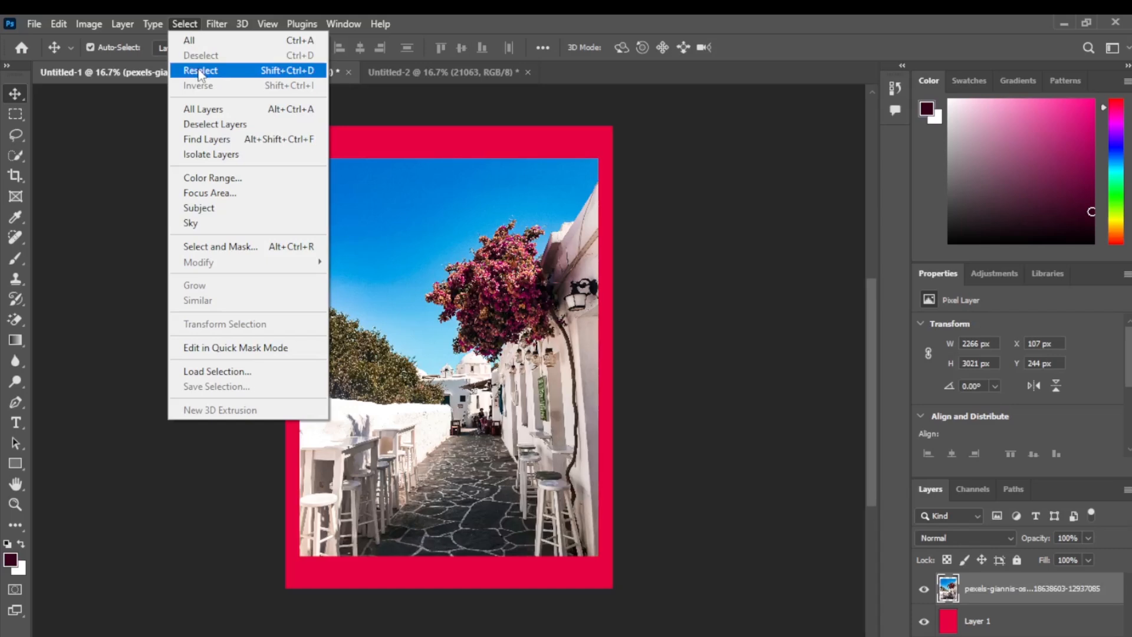
{"action": "left_click", "coordinate": [200, 72]}
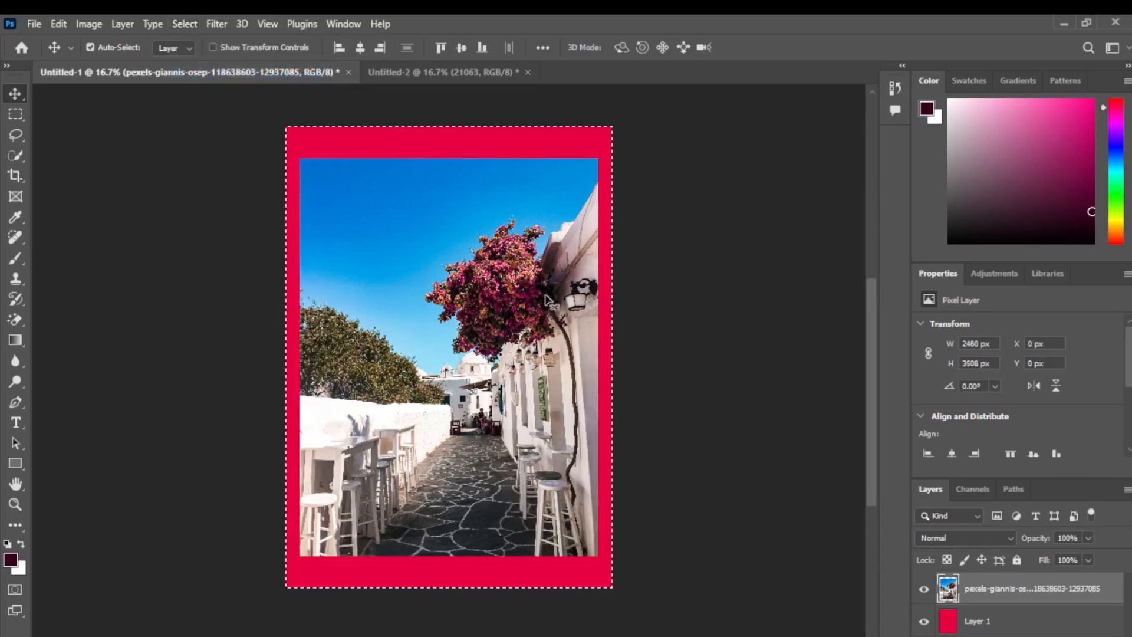
{"action": "left_click", "coordinate": [184, 24]}
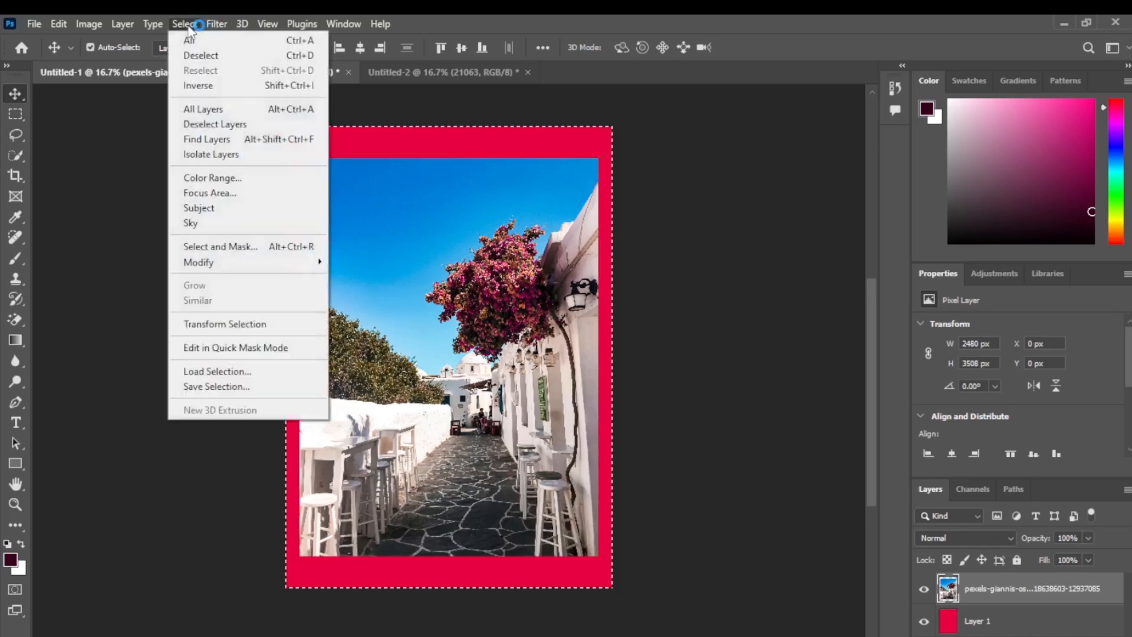
{"action": "left_click", "coordinate": [224, 86]}
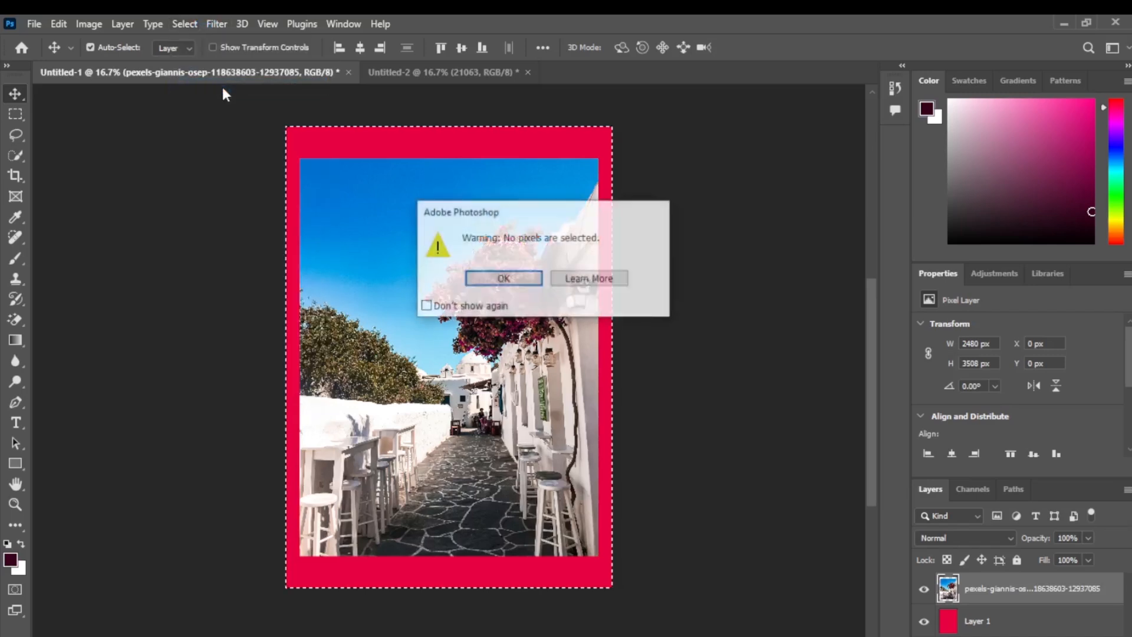
{"action": "left_click", "coordinate": [503, 277]}
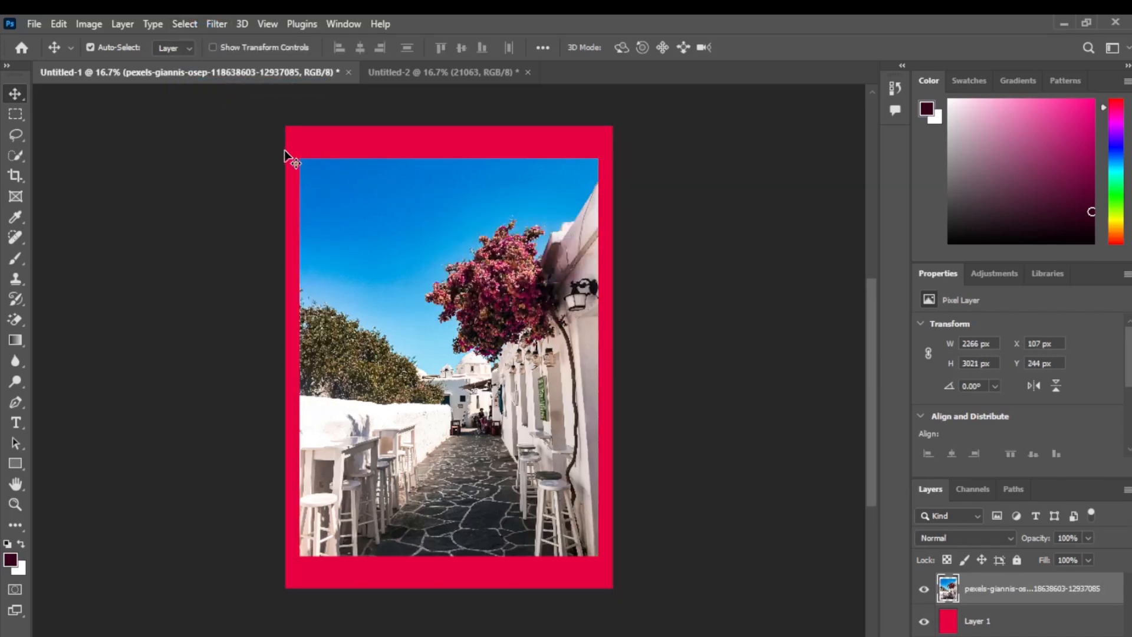
Step: Load the street photo layer's pixels as a selection and invert it onto the surrounding red border
{"action": "right_click", "coordinate": [947, 595]}
{"action": "left_click", "coordinate": [978, 318]}
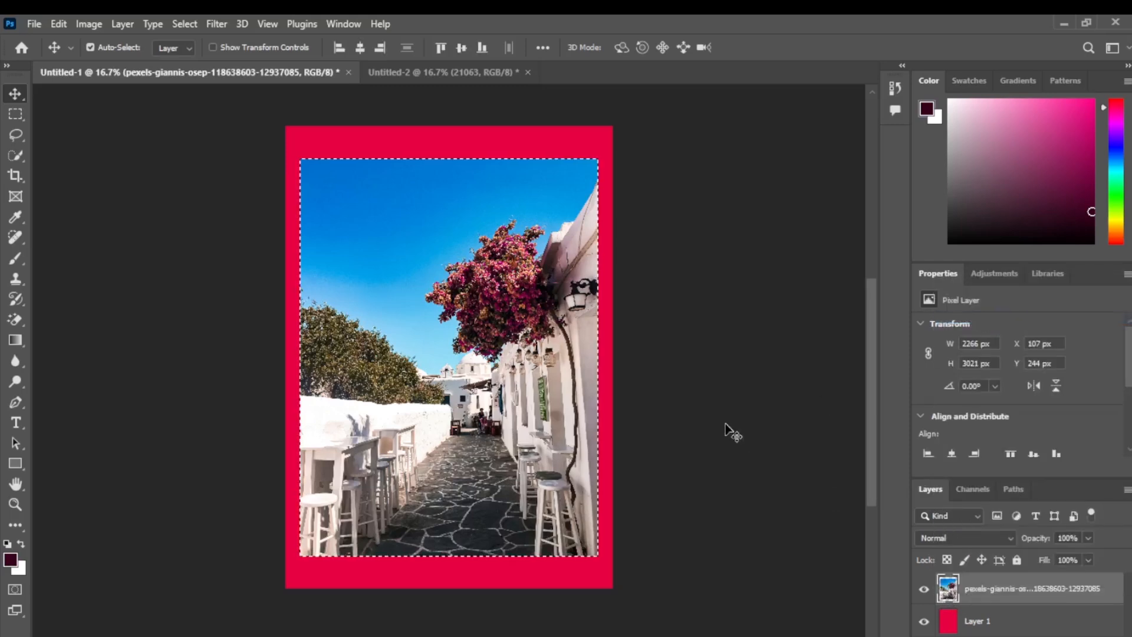
{"action": "left_click", "coordinate": [183, 25]}
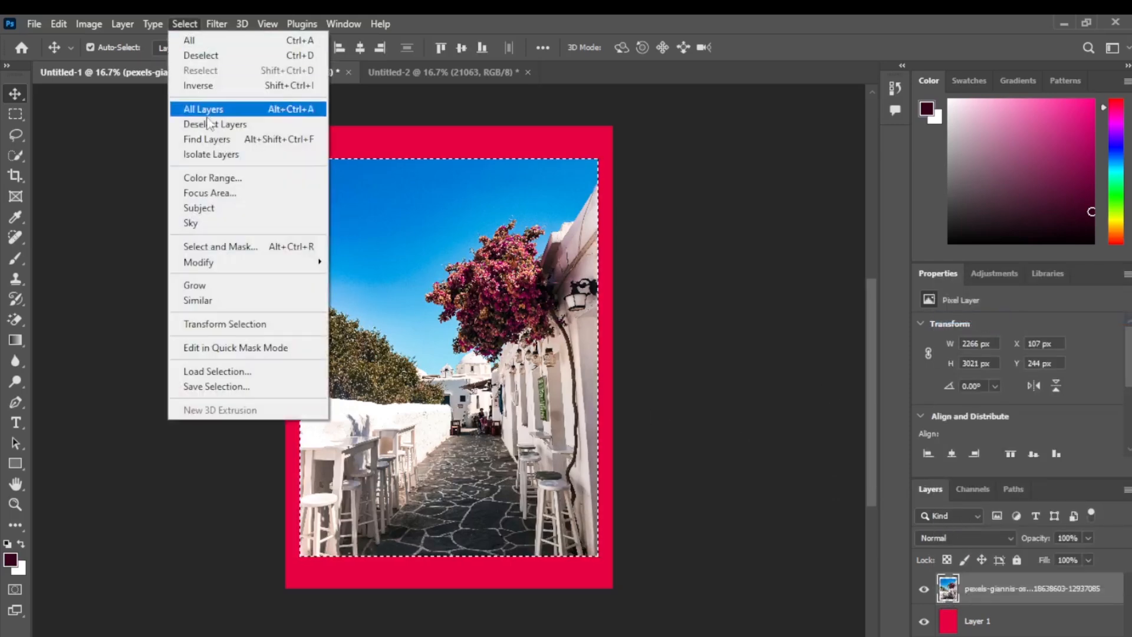
{"action": "left_click", "coordinate": [228, 86]}
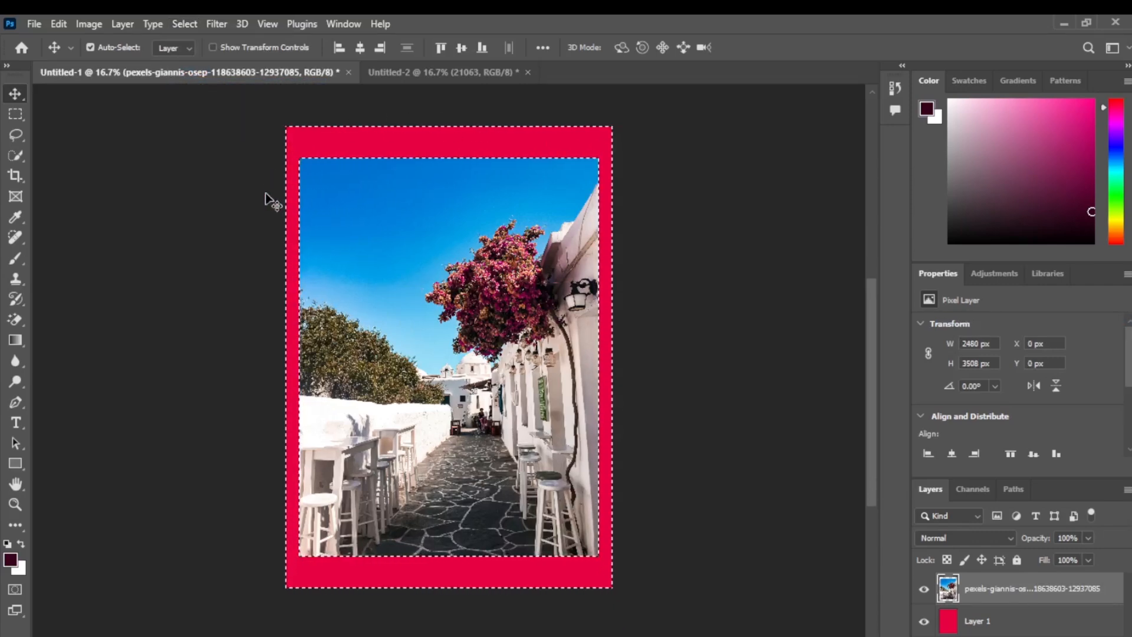
Step: Drop the border selection and select the street photo layer's pixels again
{"action": "left_click", "coordinate": [185, 22]}
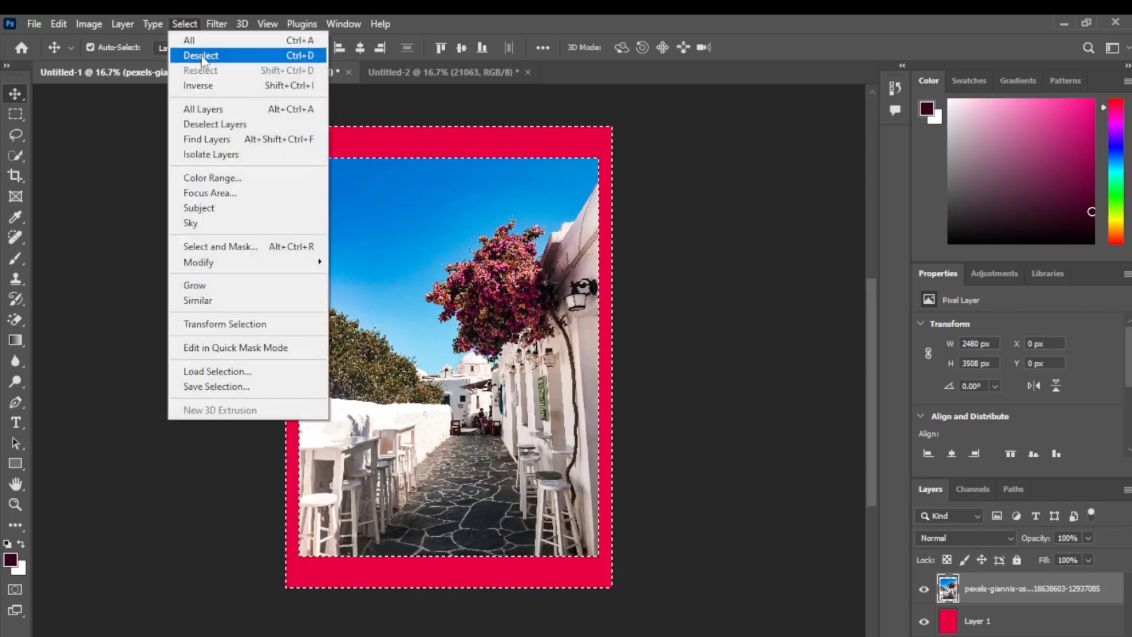
{"action": "left_click", "coordinate": [202, 59]}
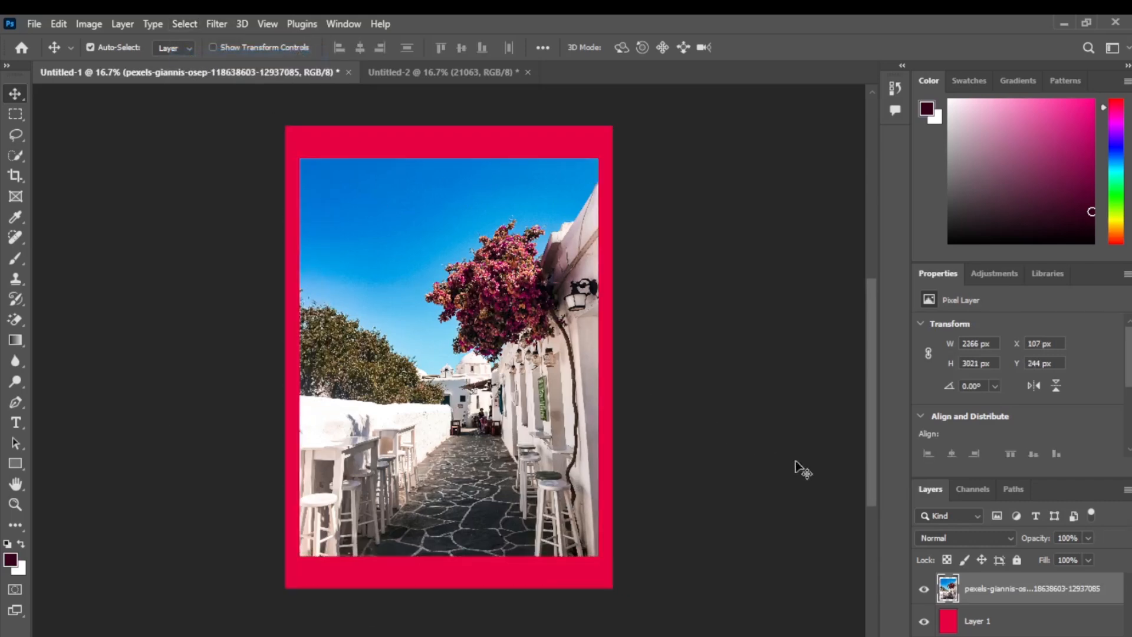
{"action": "right_click", "coordinate": [948, 593]}
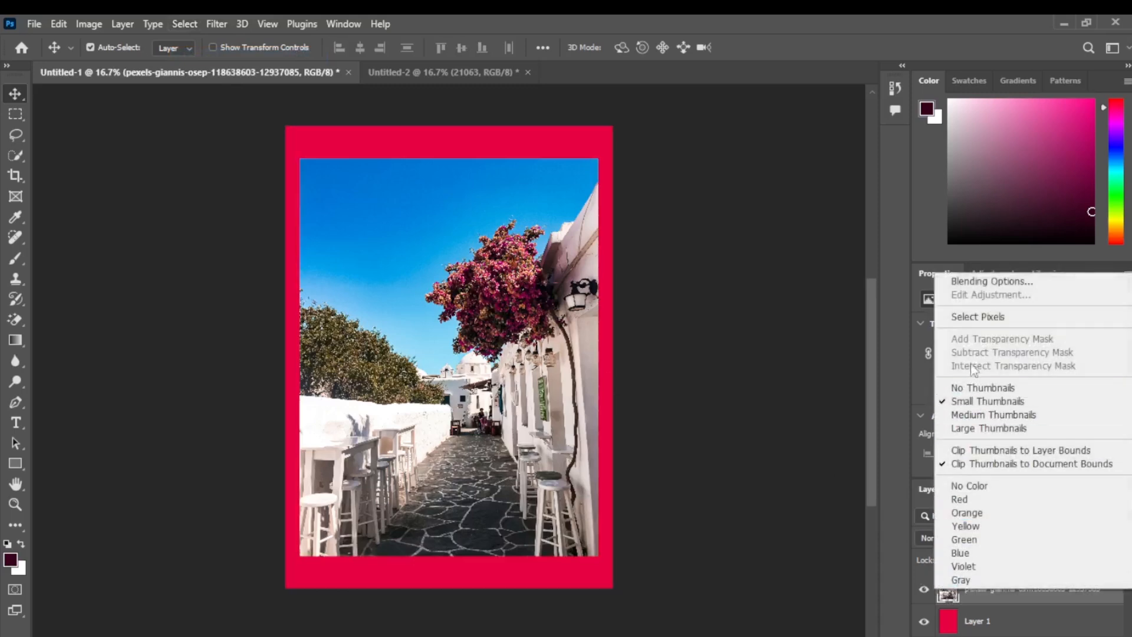
{"action": "left_click", "coordinate": [967, 323]}
Step: Select all layers in the document and deselect them
{"action": "left_click", "coordinate": [187, 22]}
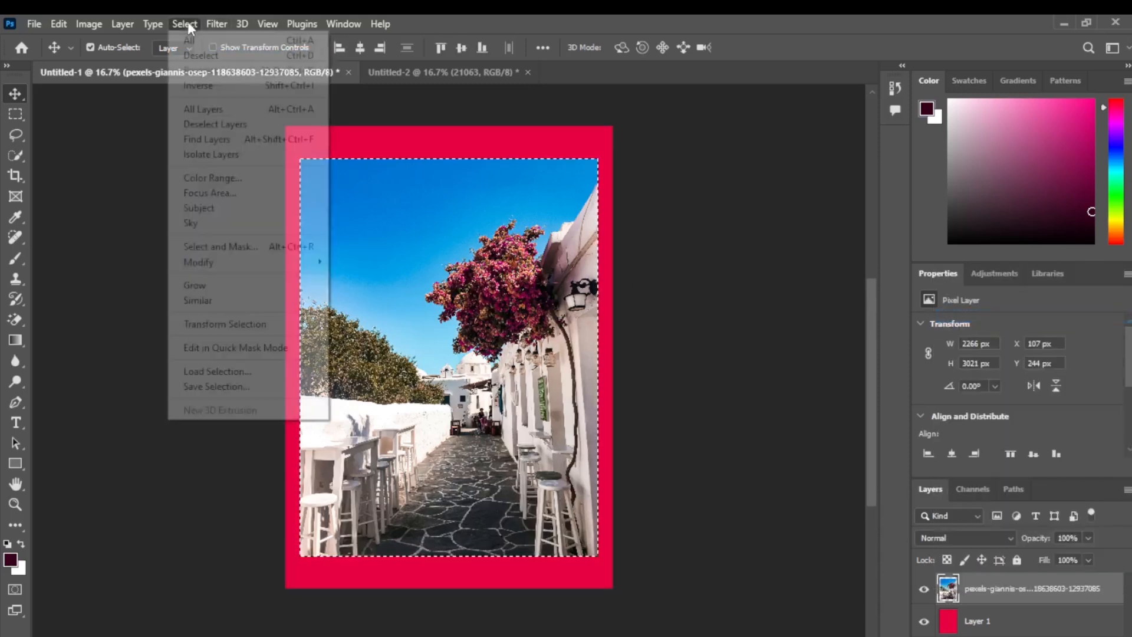
{"action": "left_click", "coordinate": [222, 112]}
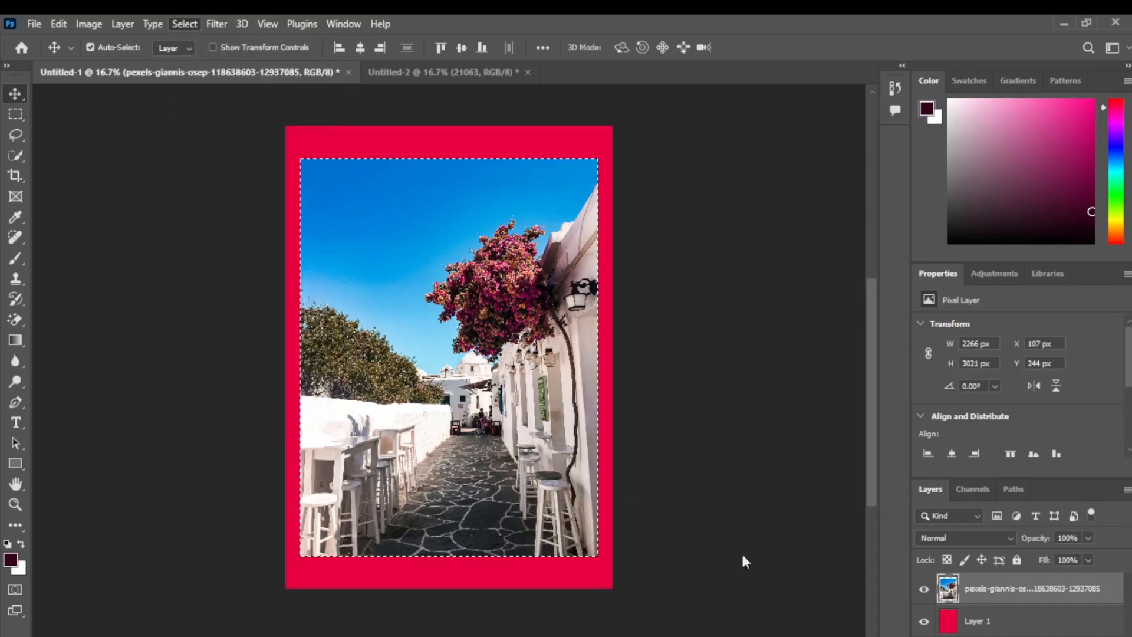
{"action": "left_click", "coordinate": [1000, 612], "text": "shift"}
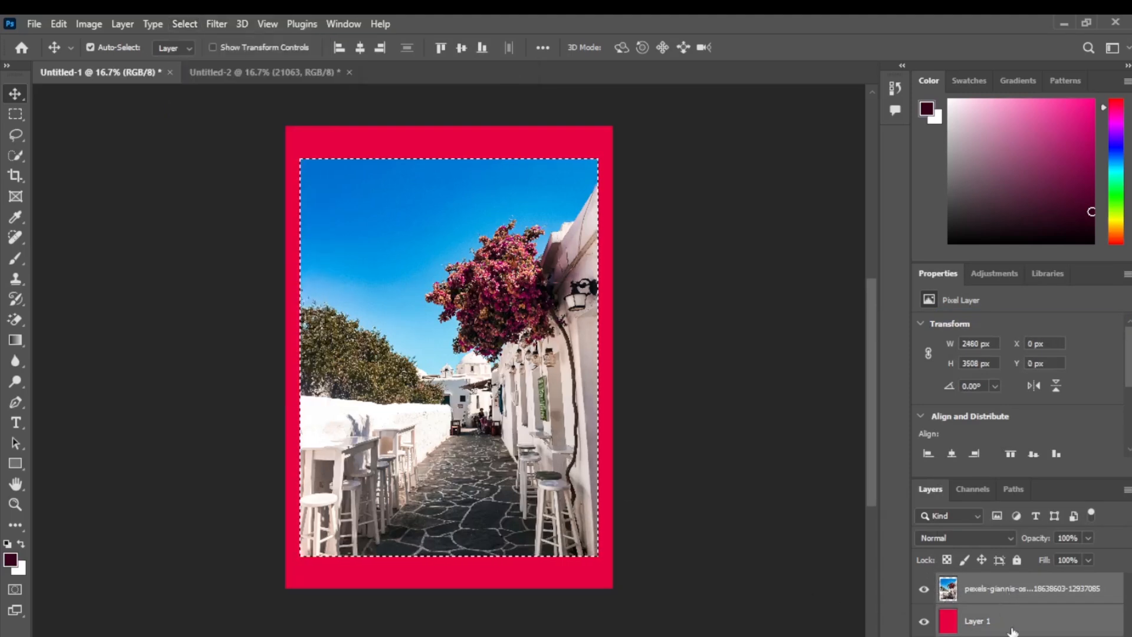
{"action": "left_click", "coordinate": [190, 25]}
{"action": "left_click", "coordinate": [224, 124]}
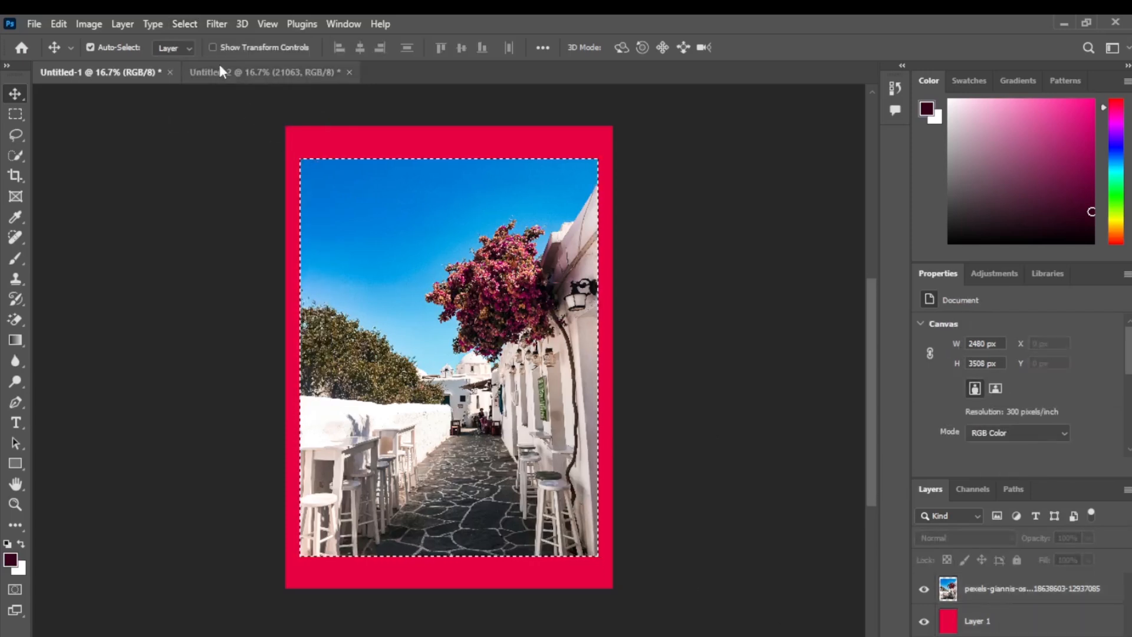
Step: Find layers by filtering their names with "pe", and clear the filter text
{"action": "left_click", "coordinate": [187, 25]}
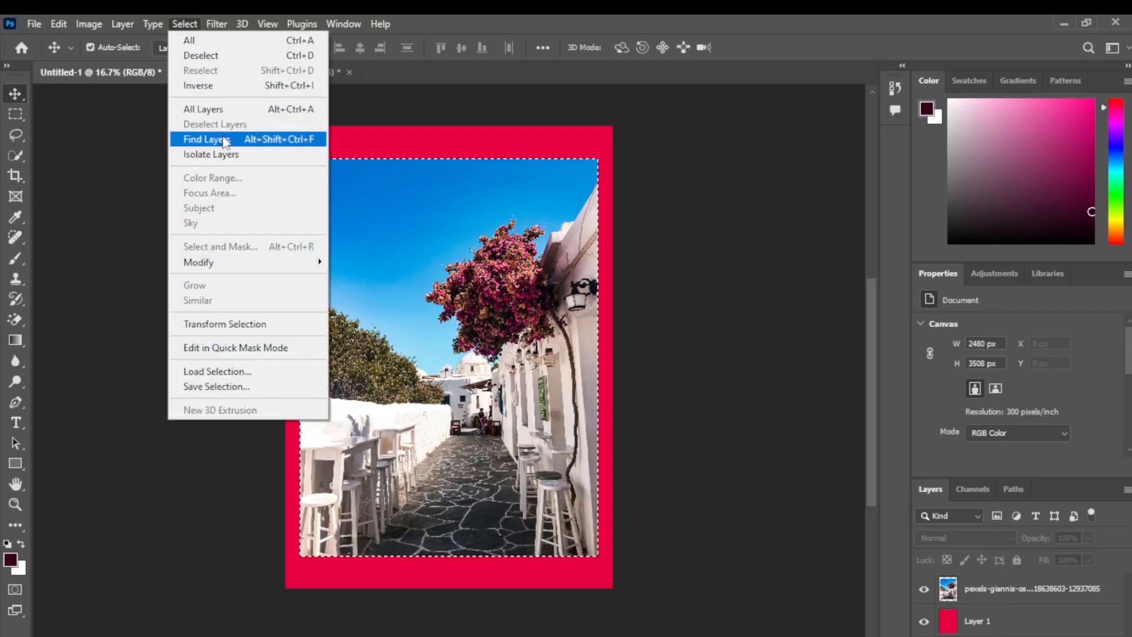
{"action": "left_click", "coordinate": [223, 140]}
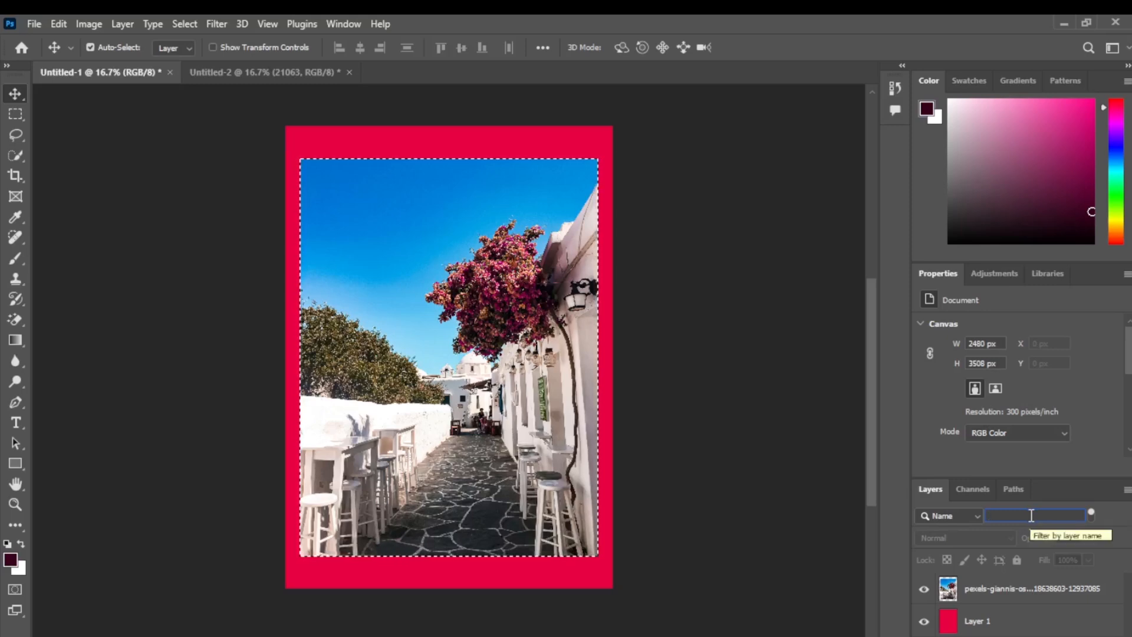
{"action": "type", "text": "pe"}
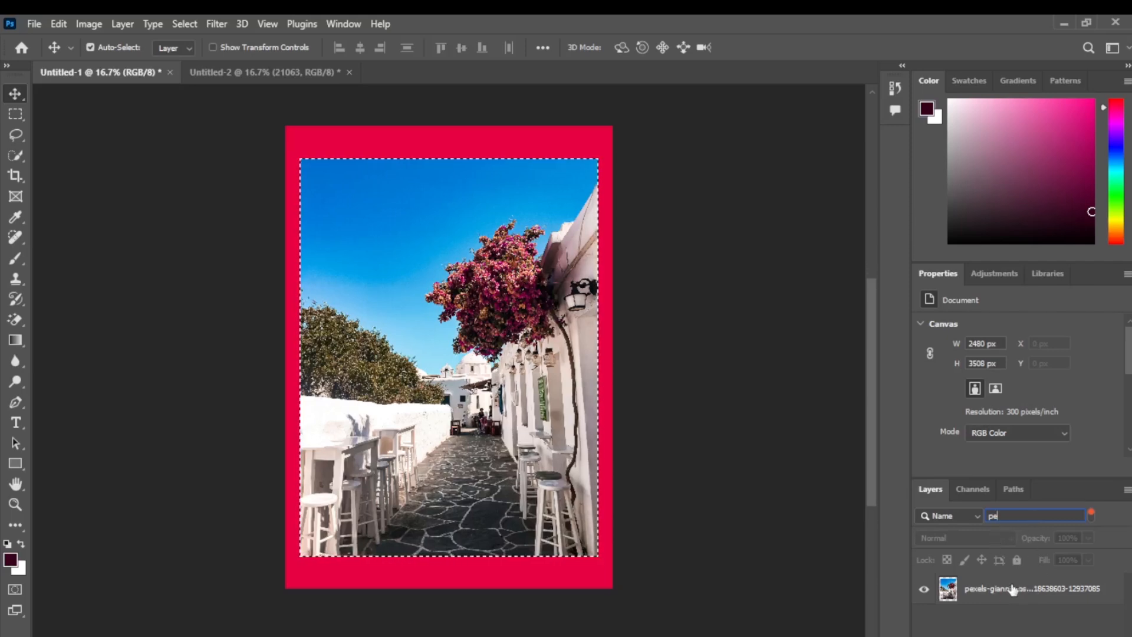
{"action": "key", "text": "BackSpace"}
{"action": "key", "text": "BackSpace"}
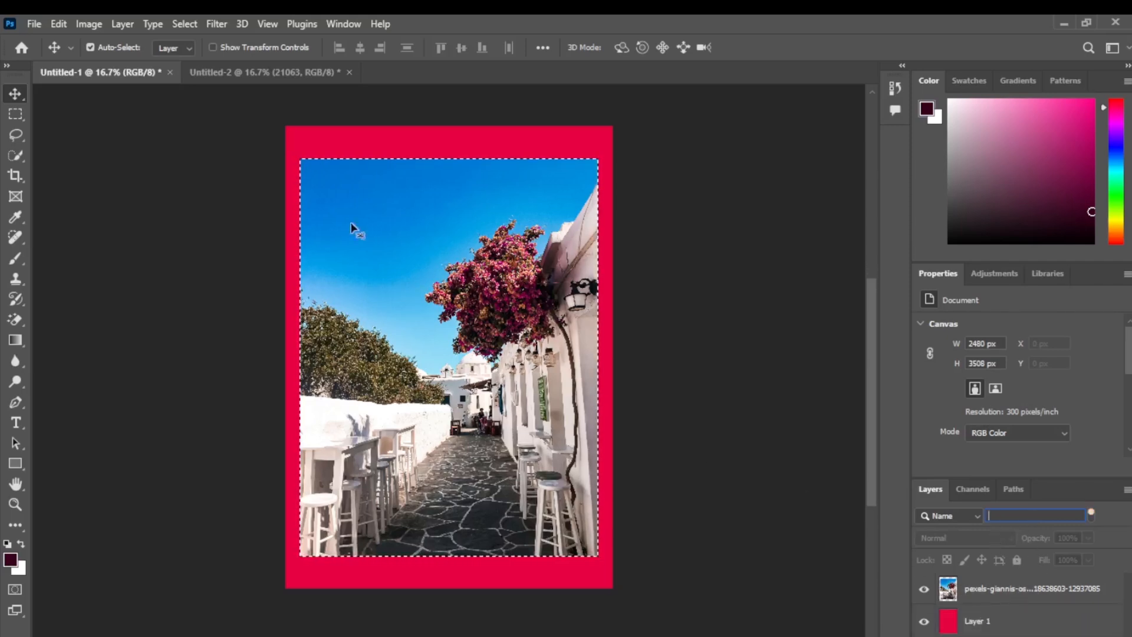
Step: Isolate the street photo layer in the layer list
{"action": "left_click", "coordinate": [189, 24]}
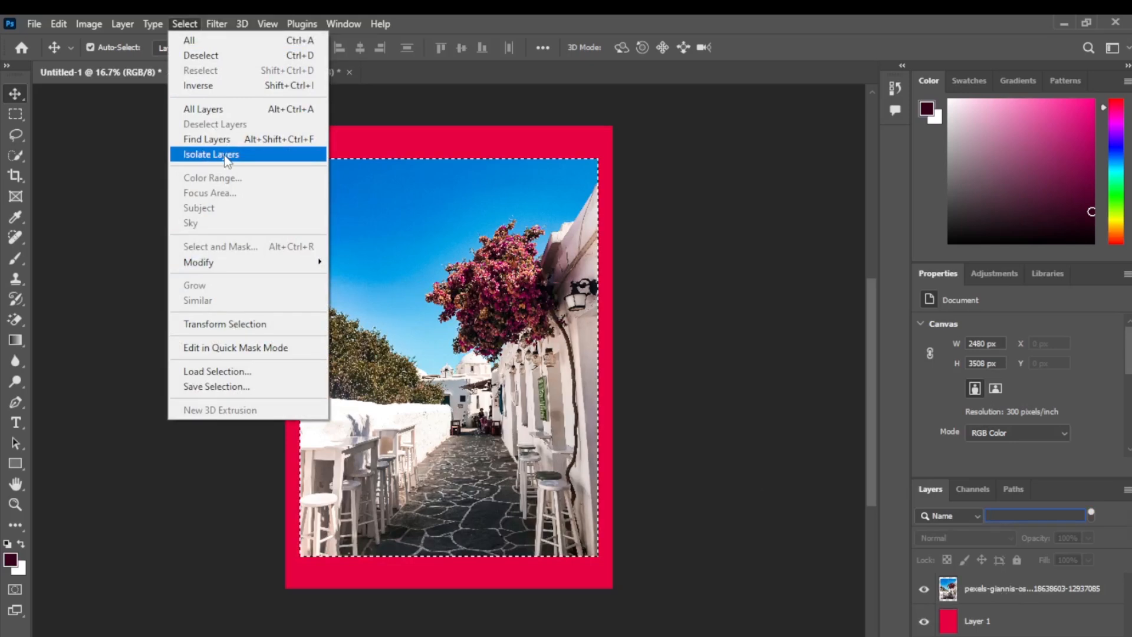
{"action": "left_click", "coordinate": [1016, 593]}
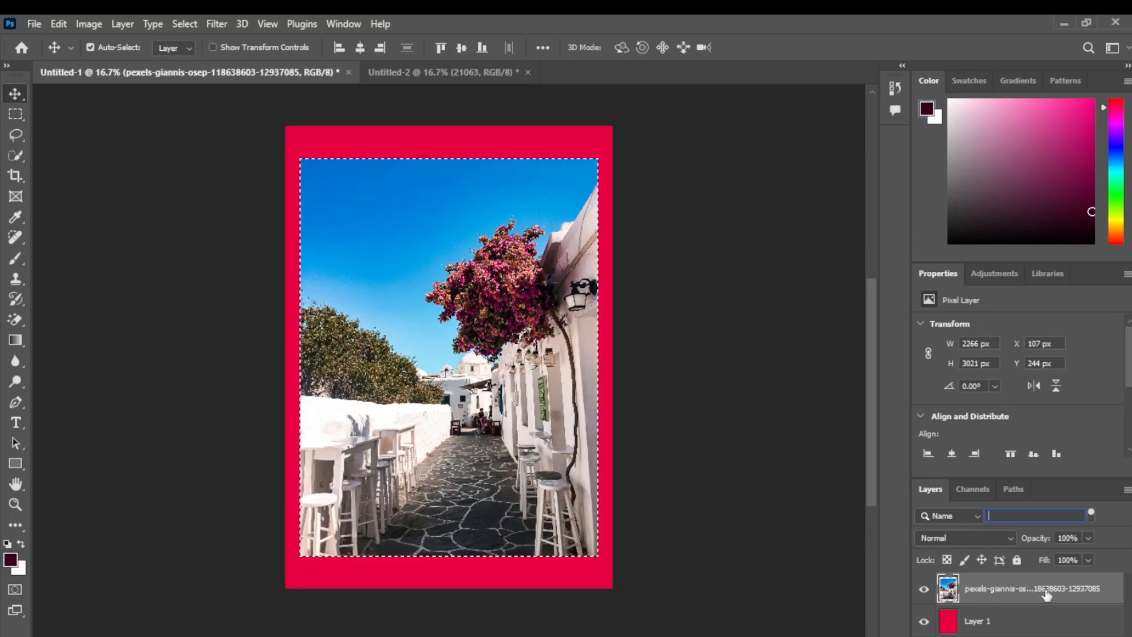
{"action": "left_click", "coordinate": [185, 25]}
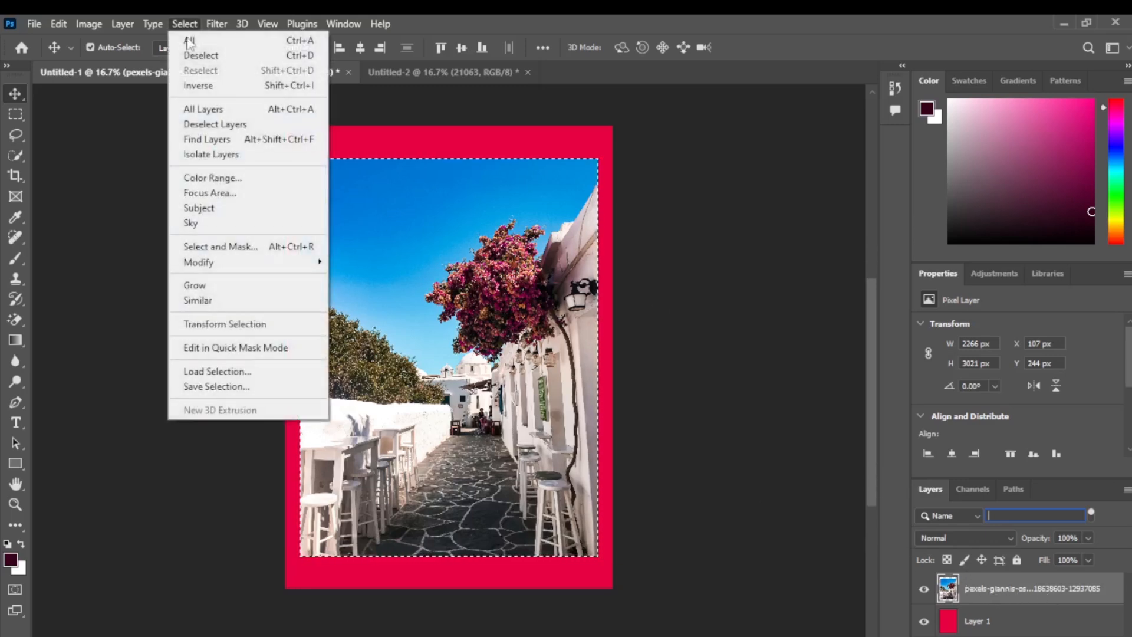
{"action": "left_click", "coordinate": [228, 156]}
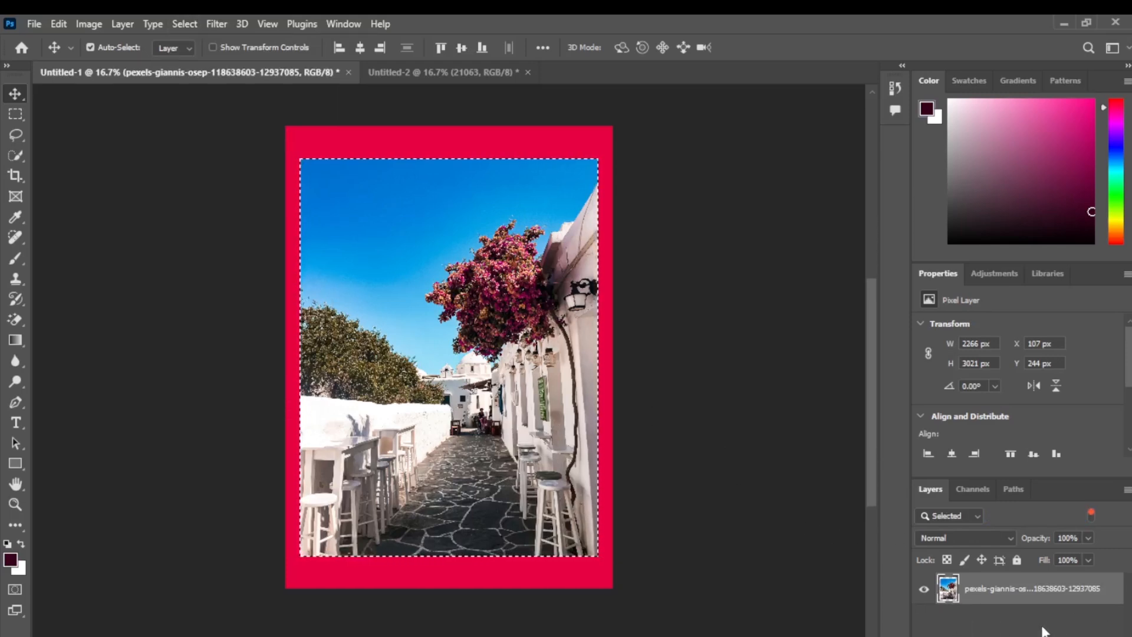
Step: Deselect and undo the deselection of the photo, and turn off layer isolation
{"action": "key", "text": "ctrl+d"}
{"action": "key", "text": "ctrl+z"}
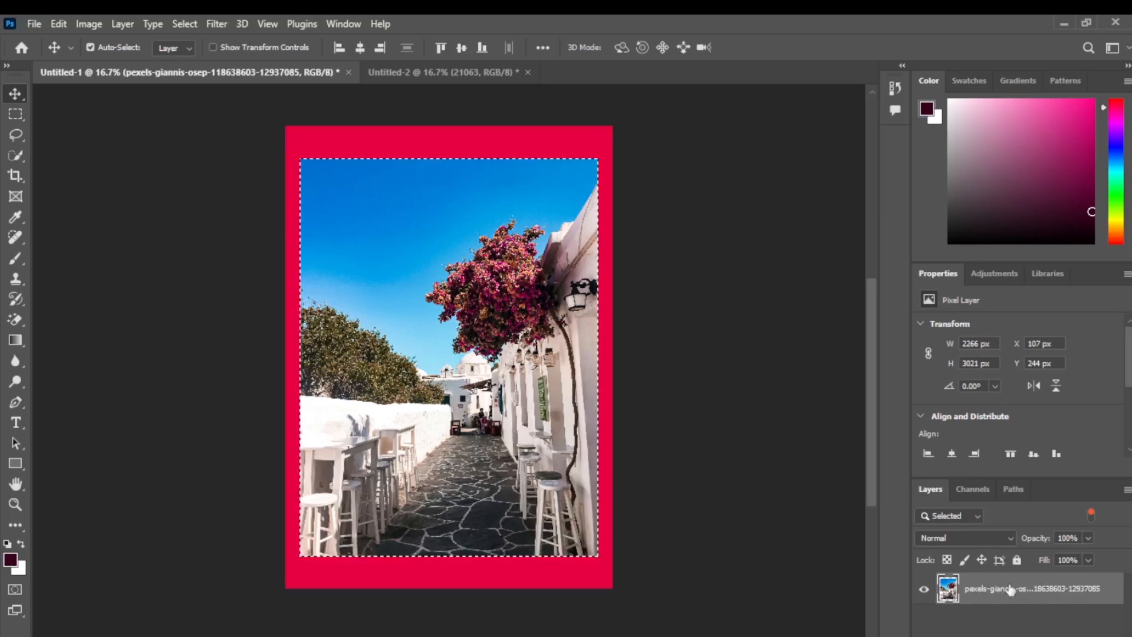
{"action": "left_click", "coordinate": [186, 25]}
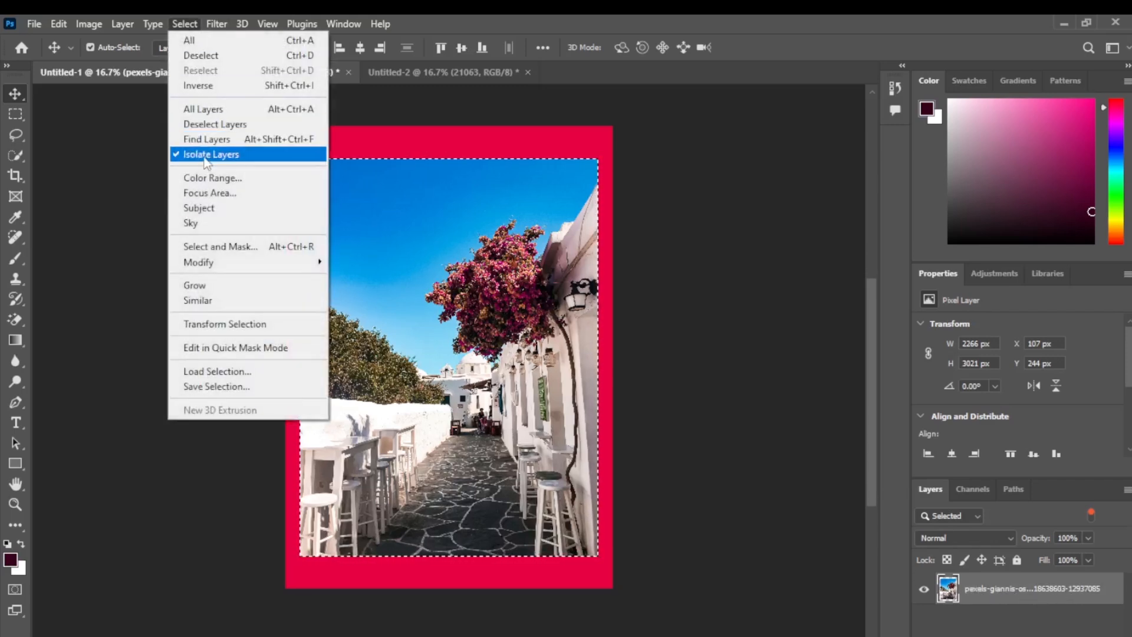
{"action": "left_click", "coordinate": [203, 156]}
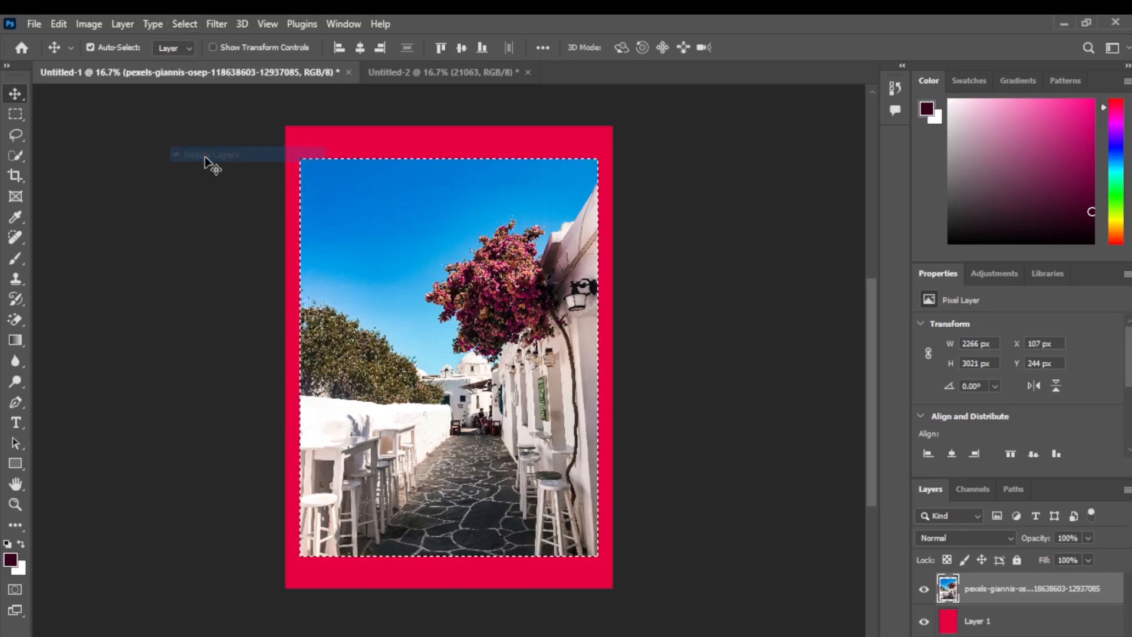
{"action": "left_click", "coordinate": [193, 23]}
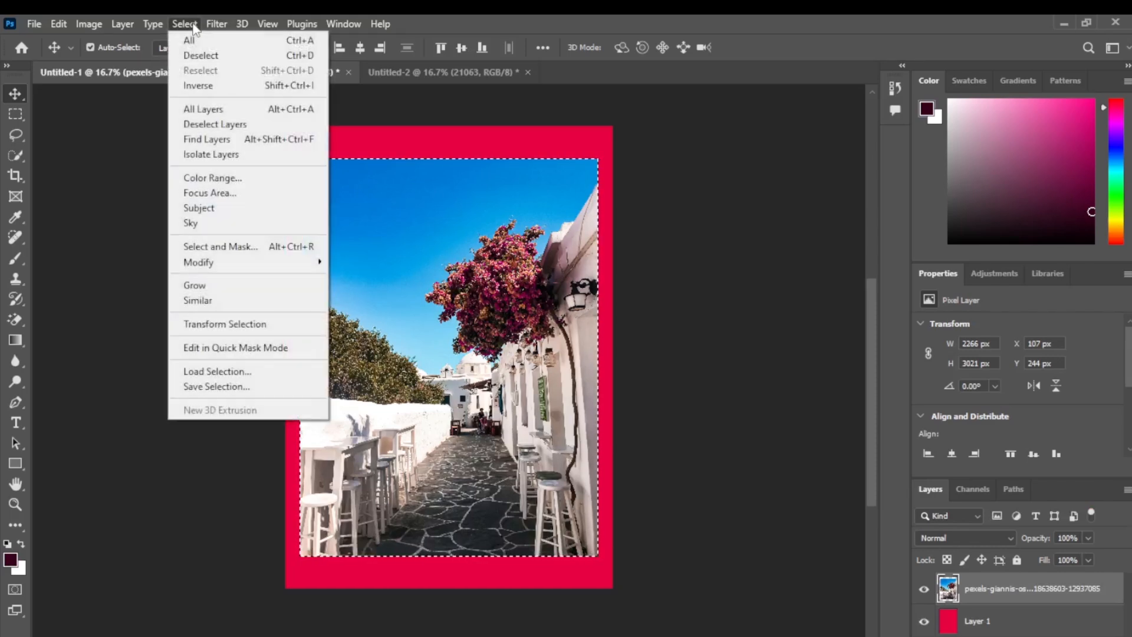
{"action": "left_click", "coordinate": [235, 179]}
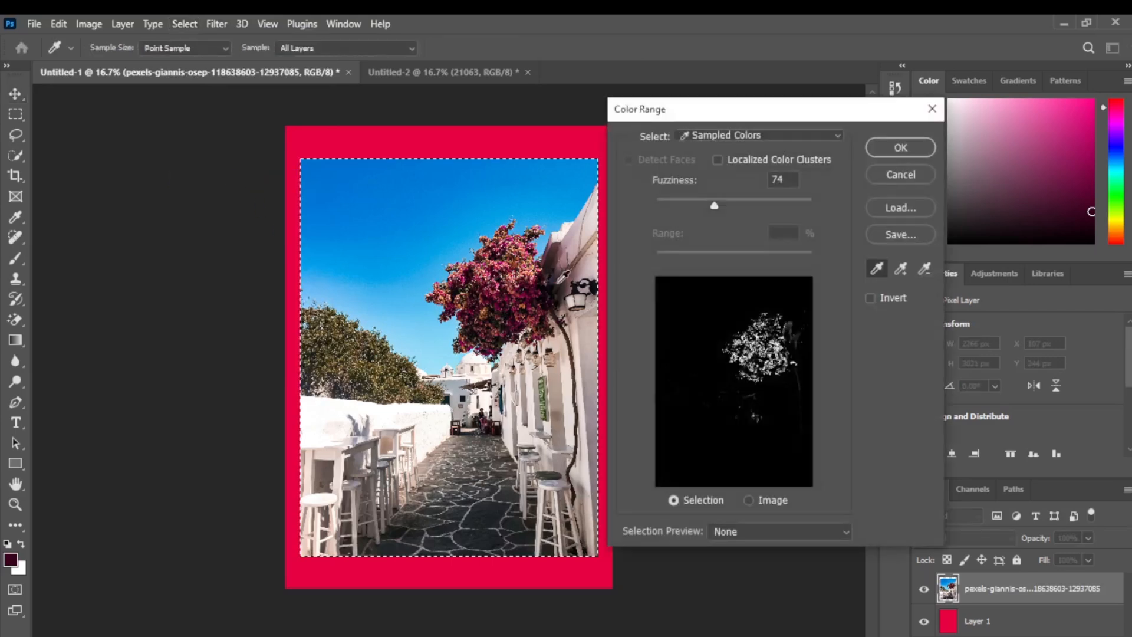
{"action": "left_click", "coordinate": [356, 347]}
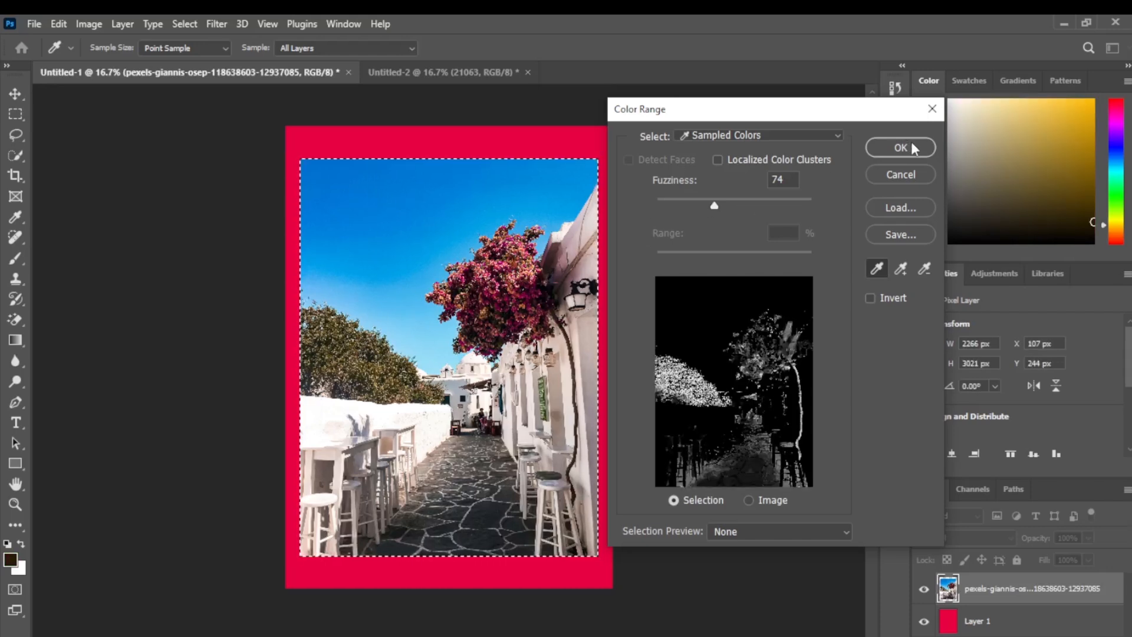
{"action": "left_click", "coordinate": [932, 108]}
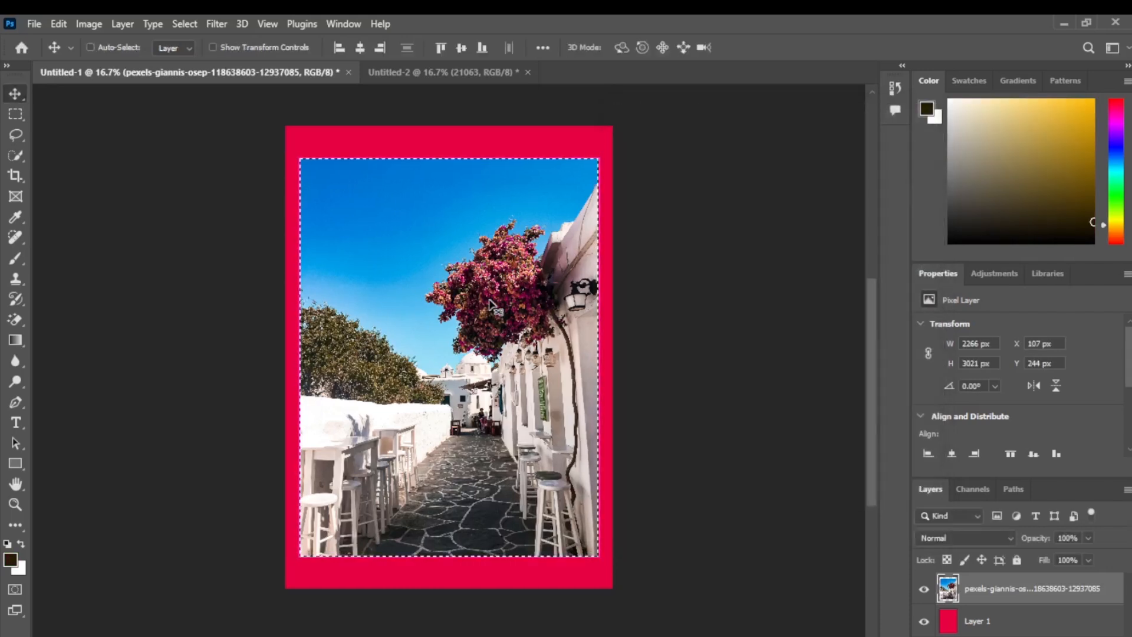
Step: Clear the photo's selection and use Color Range to select colours sampled from the green tree's foliage
{"action": "key", "text": "ctrl+d"}
{"action": "left_click", "coordinate": [185, 24]}
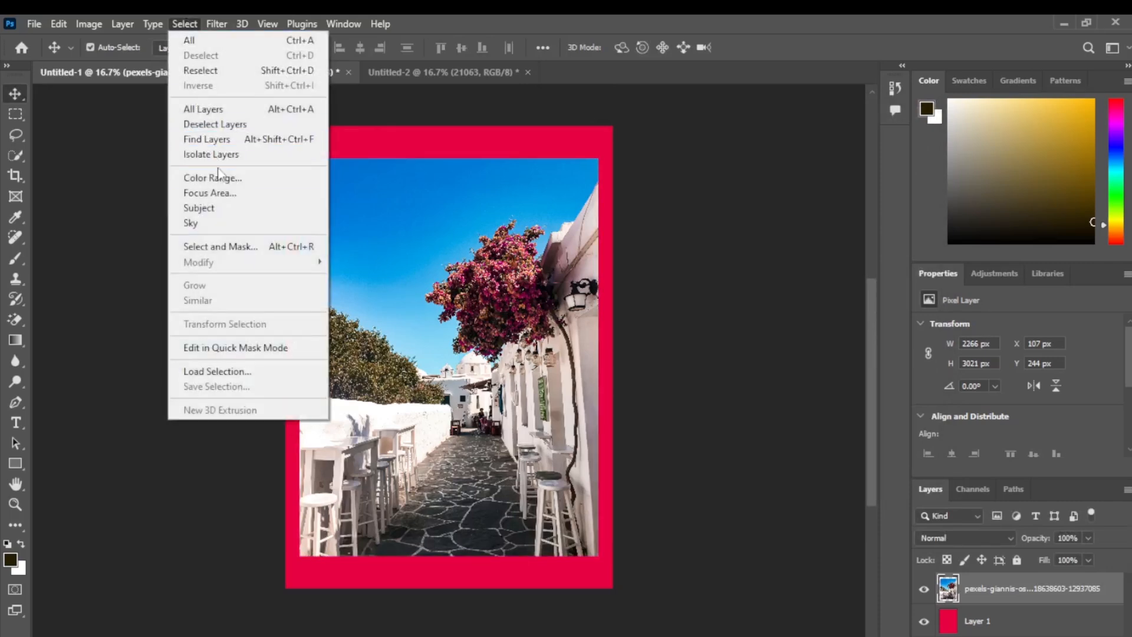
{"action": "left_click", "coordinate": [234, 179]}
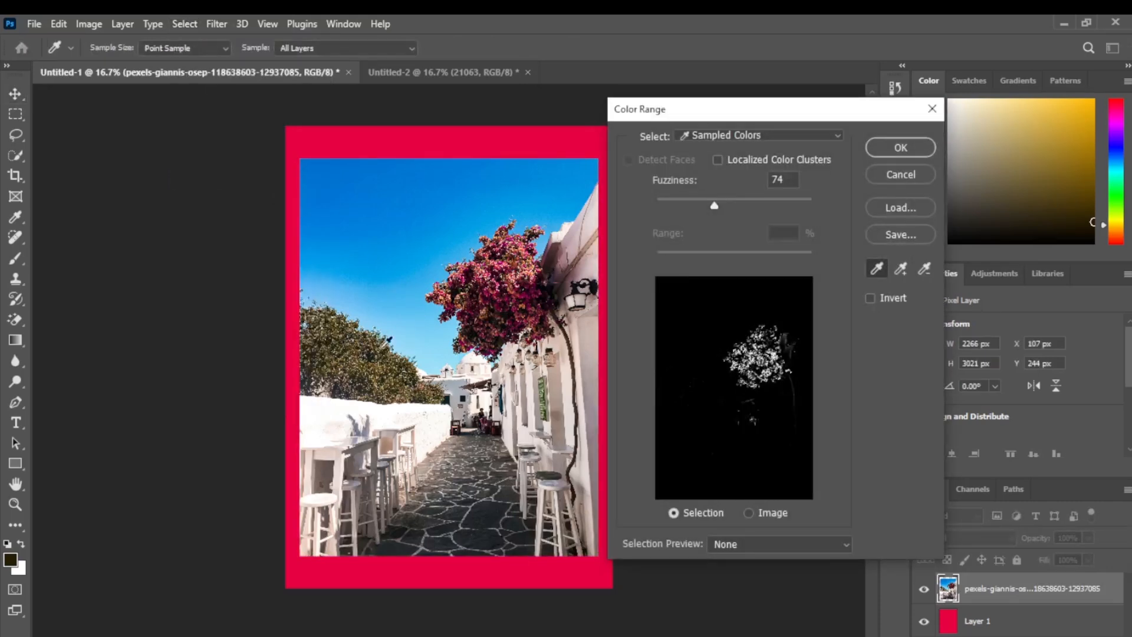
{"action": "left_click", "coordinate": [391, 351]}
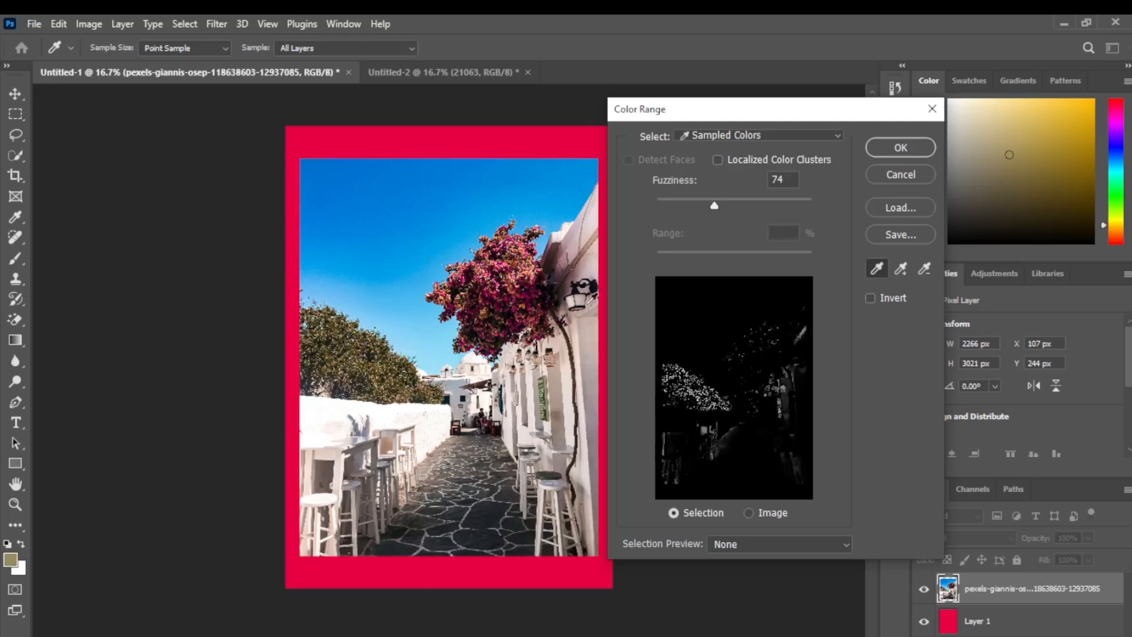
{"action": "left_click", "coordinate": [900, 147]}
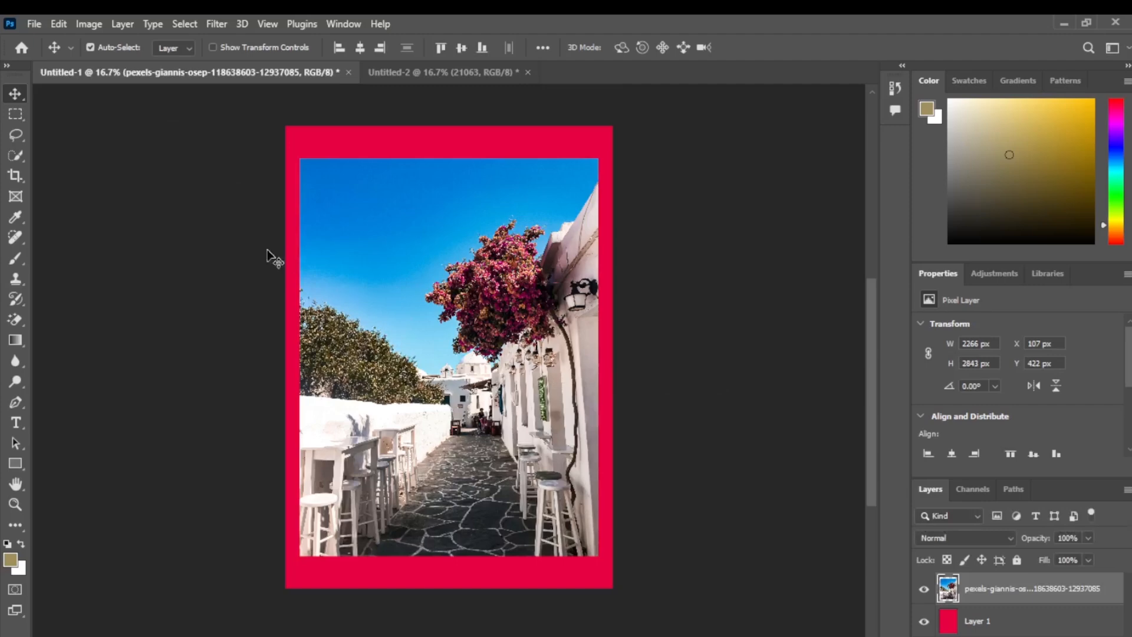
Step: Darken the selected foliage colours with a Curves adjustment by pulling the midpoint of the RGB curve downward
{"action": "left_click", "coordinate": [83, 21]}
{"action": "mouse_move", "coordinate": [127, 65]}
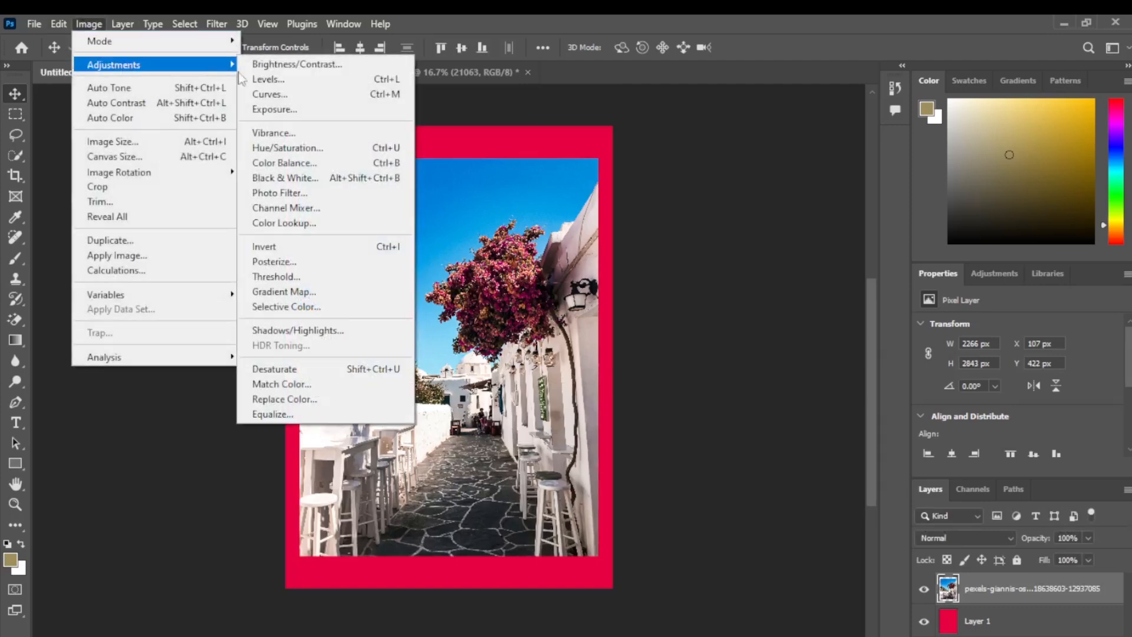
{"action": "left_click", "coordinate": [299, 97]}
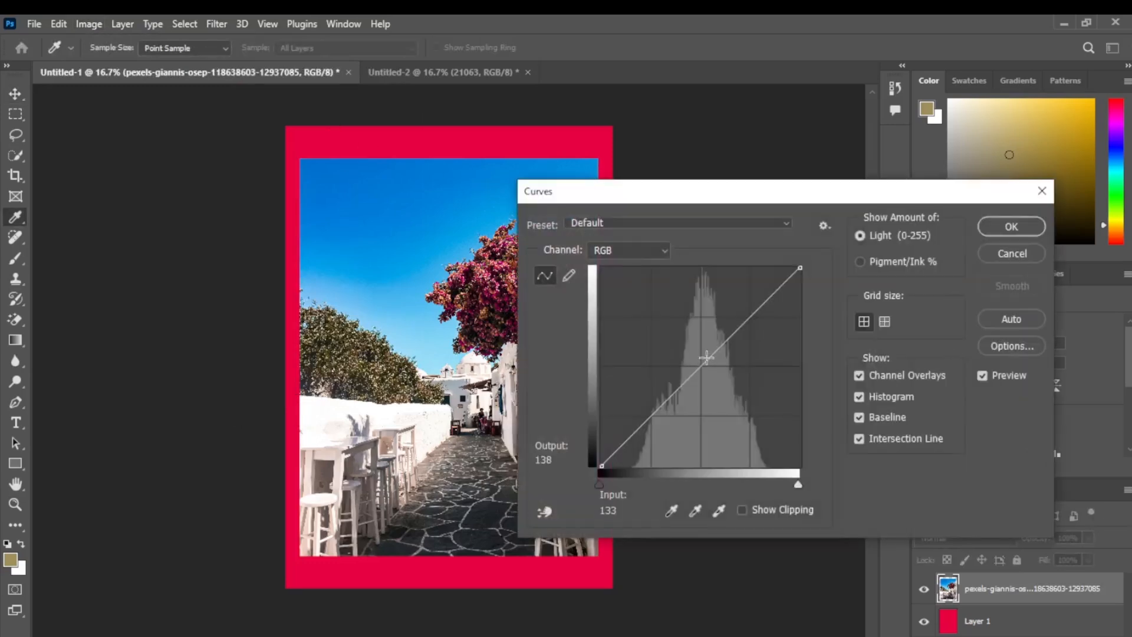
{"action": "left_click_drag", "start_coordinate": [704, 362], "coordinate": [784, 415]}
{"action": "left_click", "coordinate": [1011, 226]}
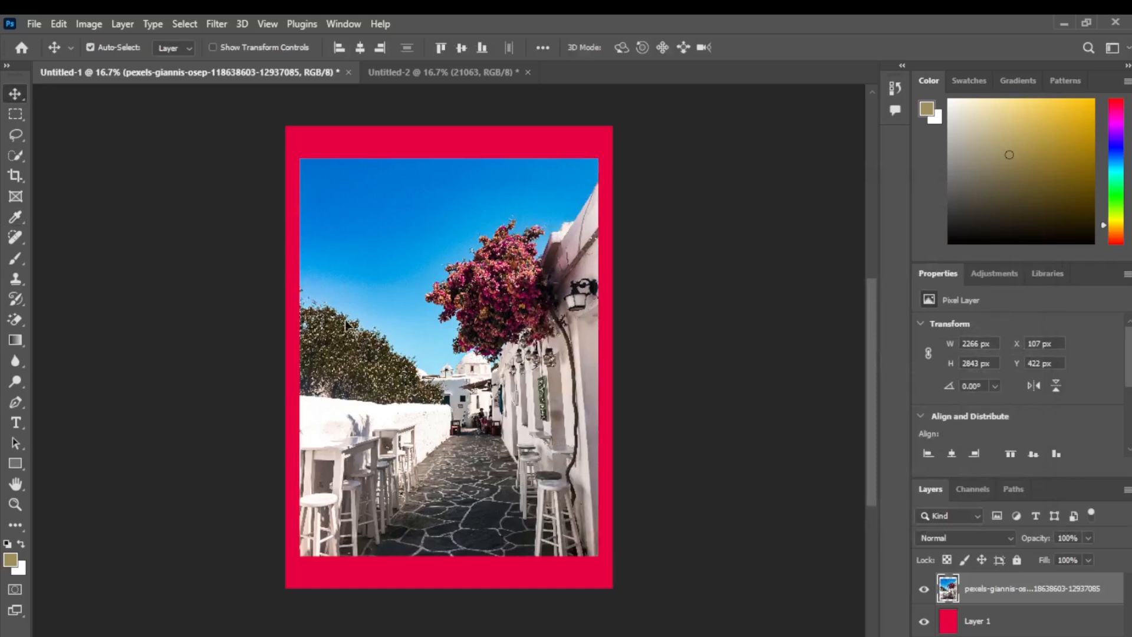
Step: Examine the Focus Area view mode options on the photo without applying the selection
{"action": "left_click", "coordinate": [183, 25]}
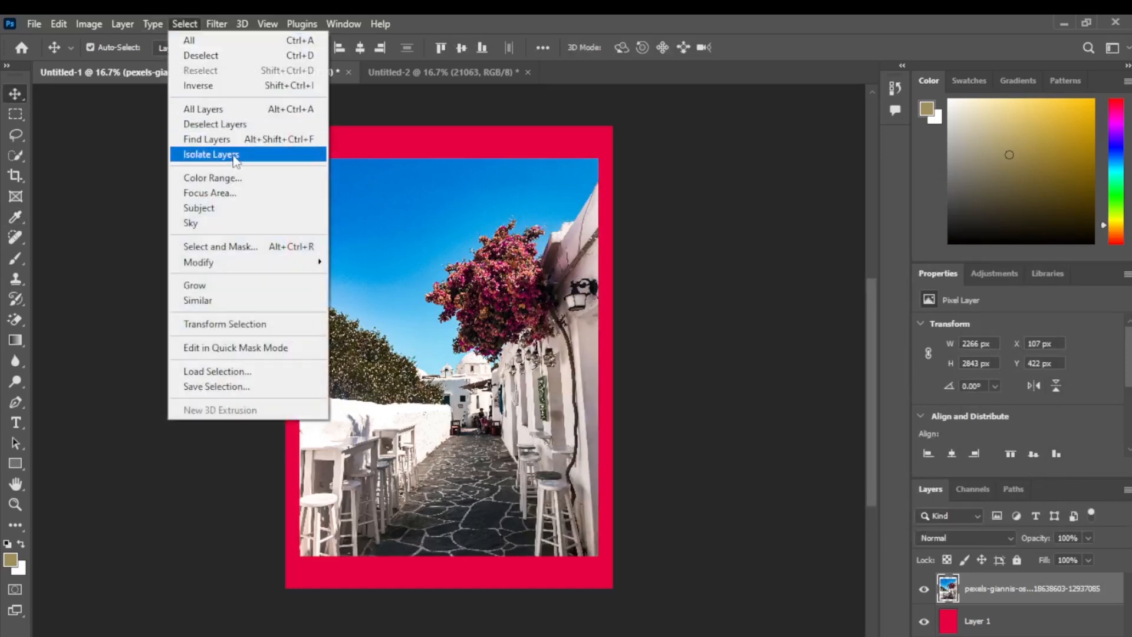
{"action": "left_click", "coordinate": [242, 194]}
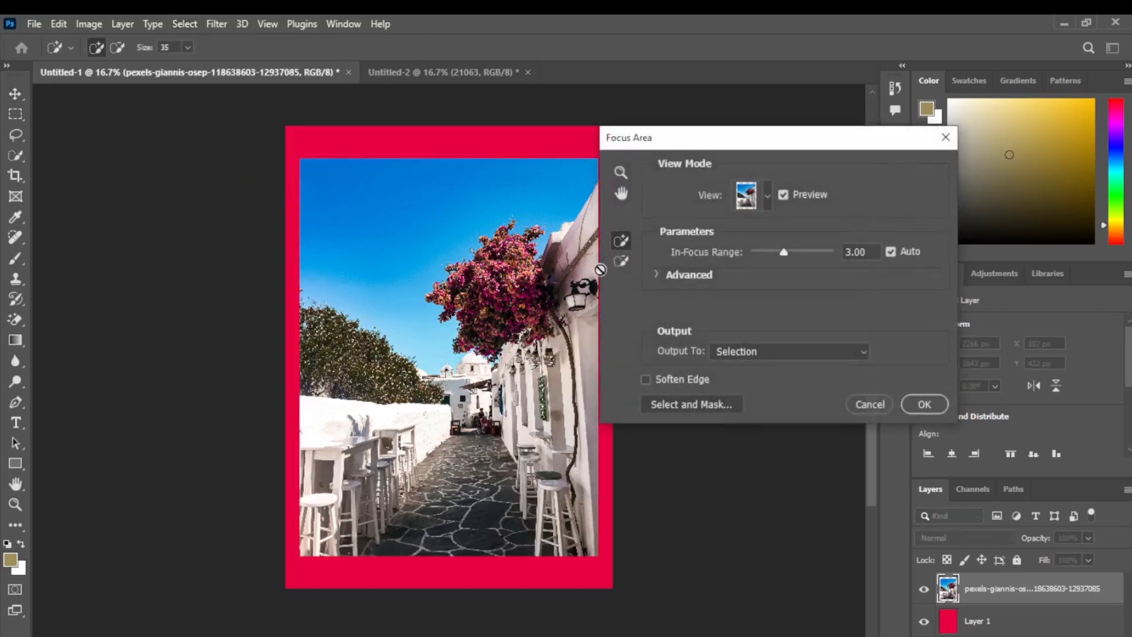
{"action": "left_click", "coordinate": [766, 196]}
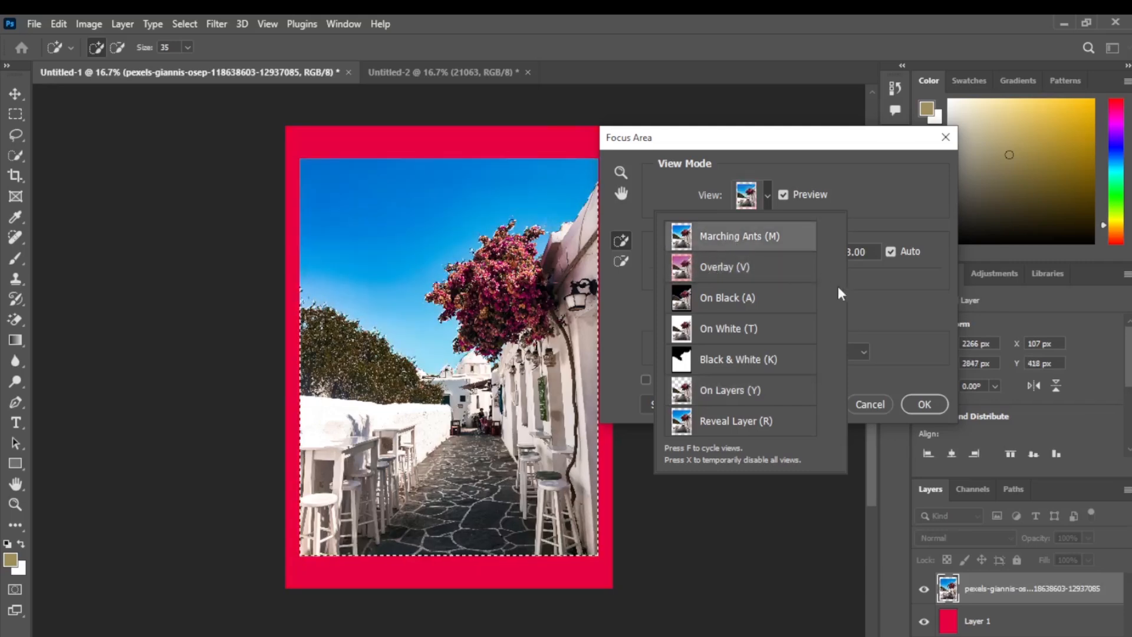
{"action": "left_click", "coordinate": [886, 190]}
{"action": "left_click", "coordinate": [856, 407]}
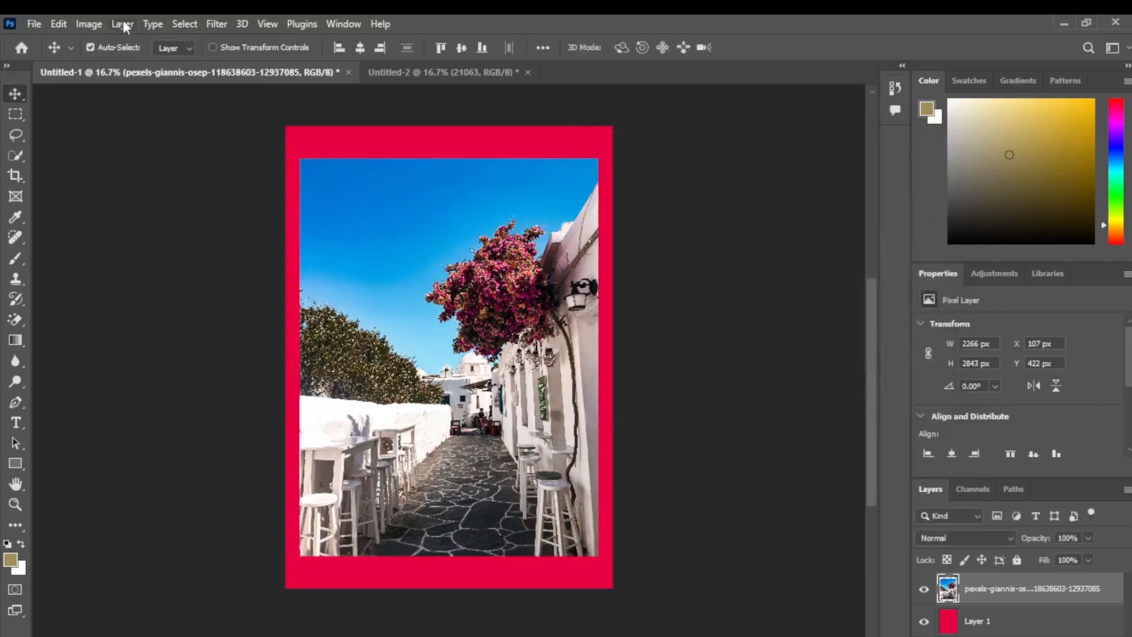
Step: Select the sky in the photo automatically, discarding the current selection
{"action": "left_click", "coordinate": [189, 23]}
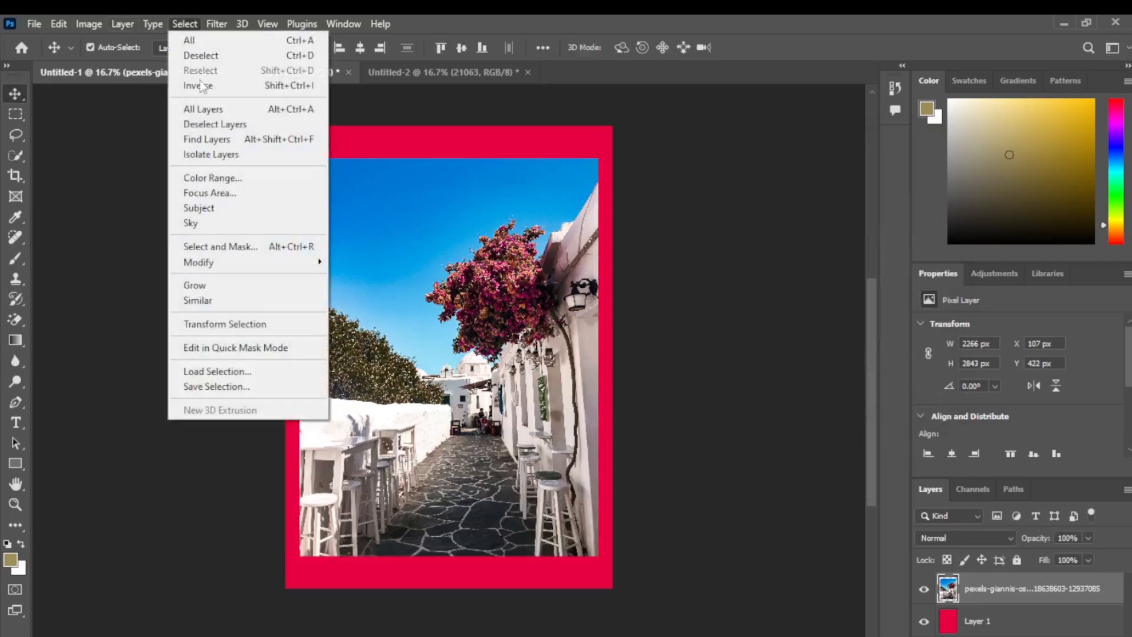
{"action": "left_click", "coordinate": [243, 223]}
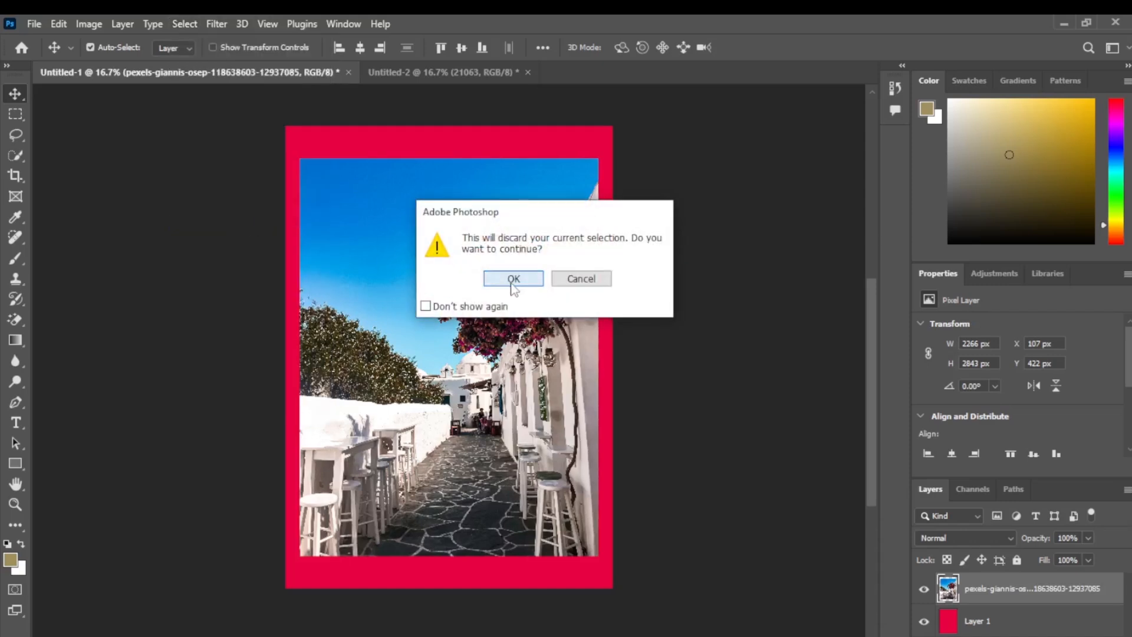
{"action": "left_click", "coordinate": [512, 283]}
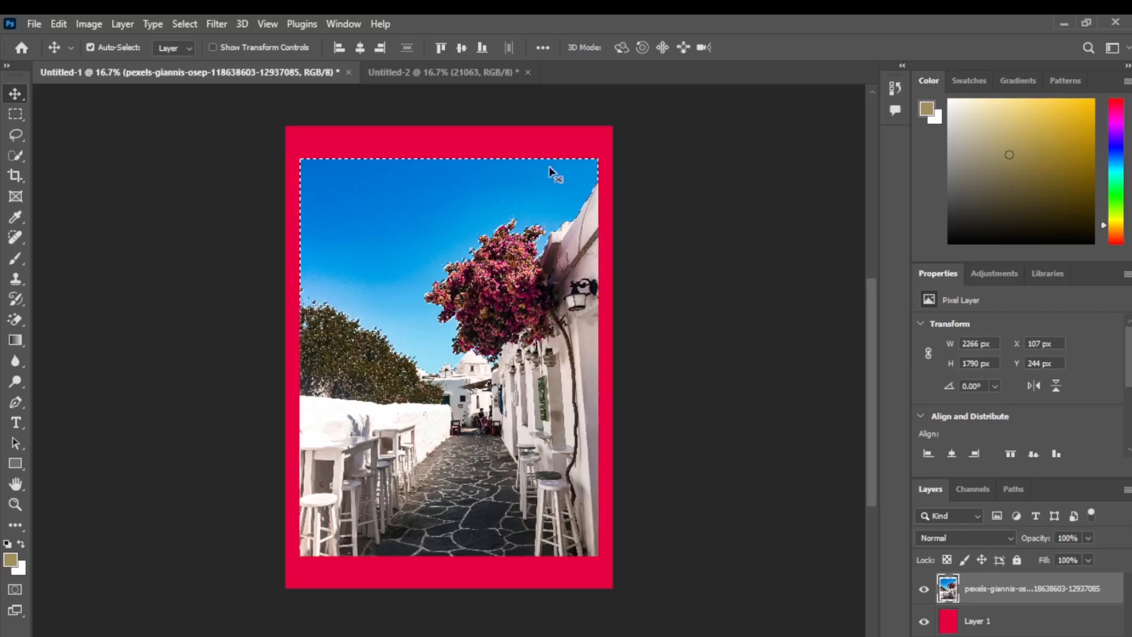
{"action": "left_click", "coordinate": [183, 24]}
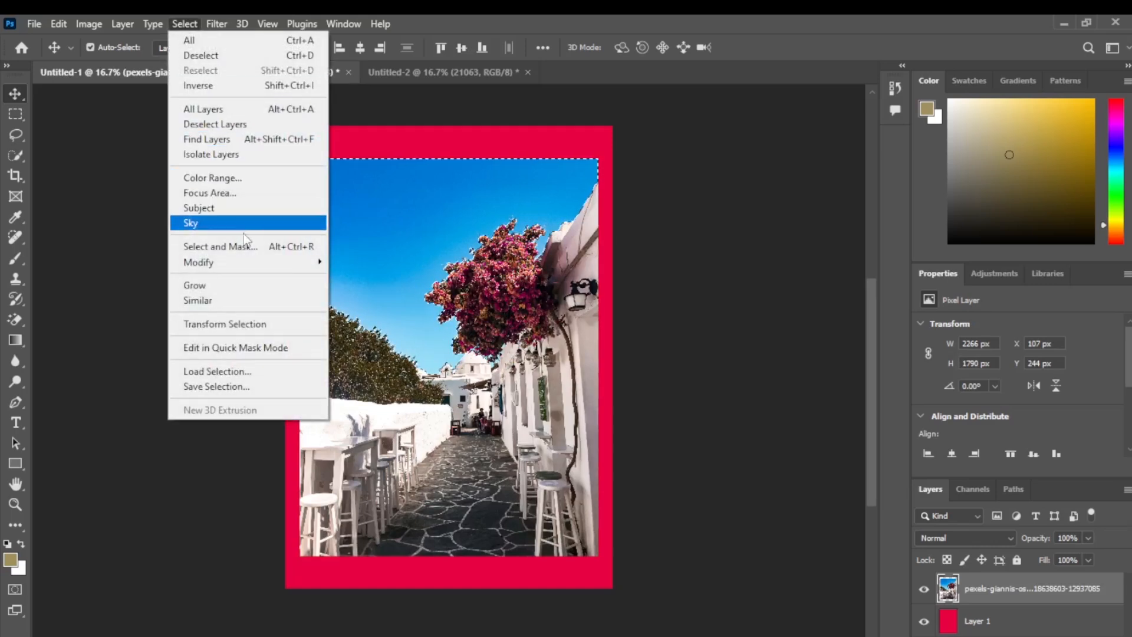
{"action": "mouse_move", "coordinate": [256, 270]}
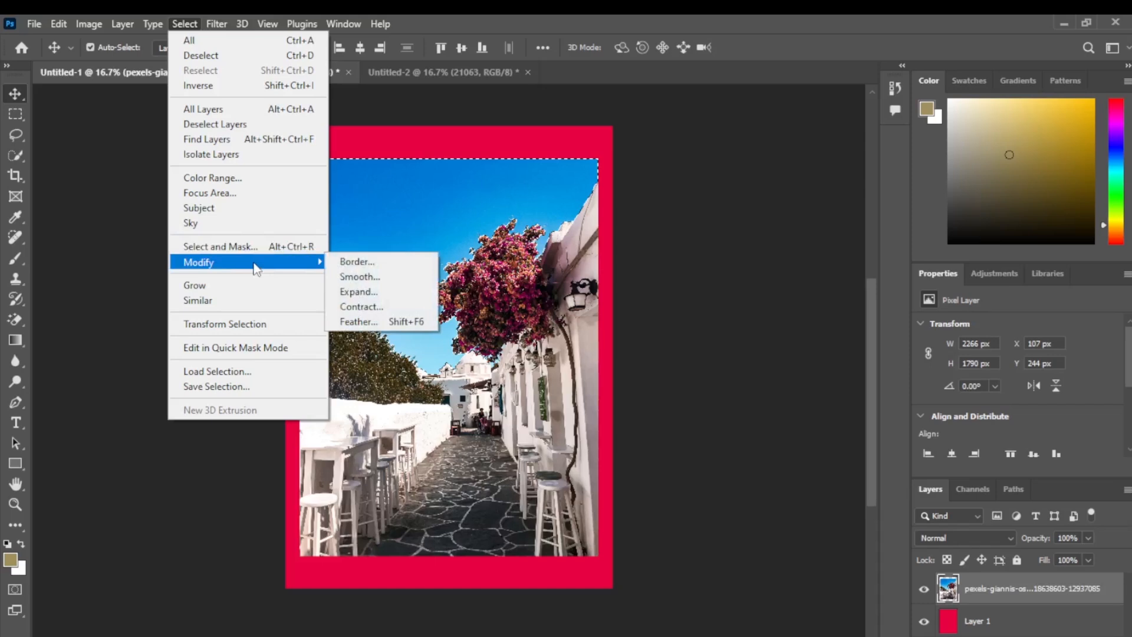
{"action": "left_click", "coordinate": [136, 129]}
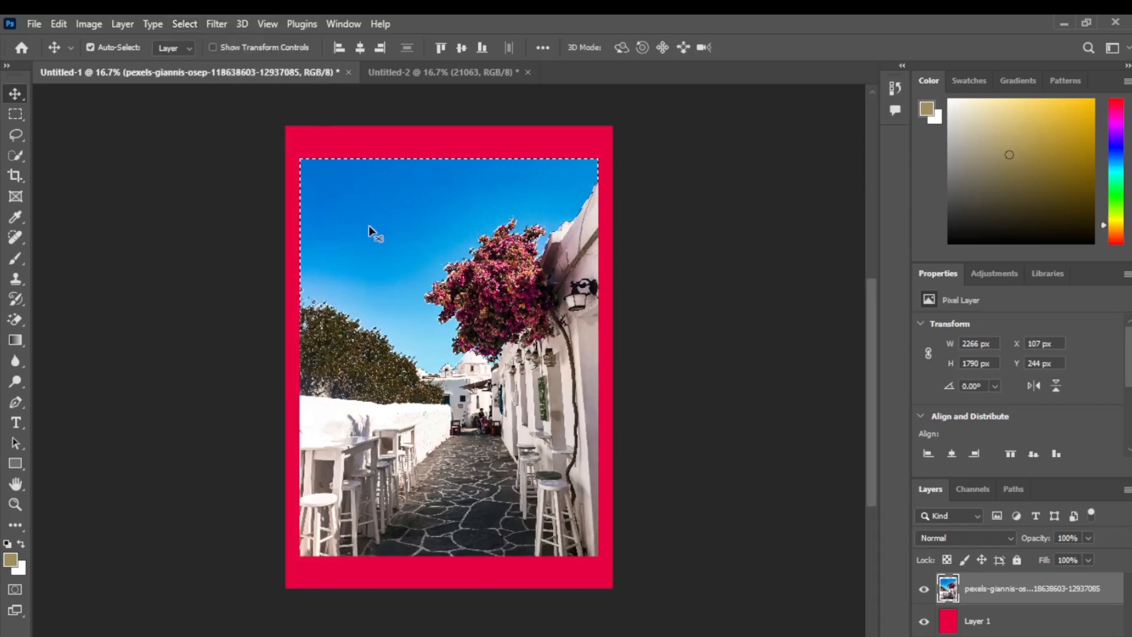
Step: Clear the sky selection and select all pixels of the street photo layer
{"action": "key", "text": "ctrl+d"}
{"action": "right_click", "coordinate": [950, 589]}
{"action": "left_click", "coordinate": [961, 316]}
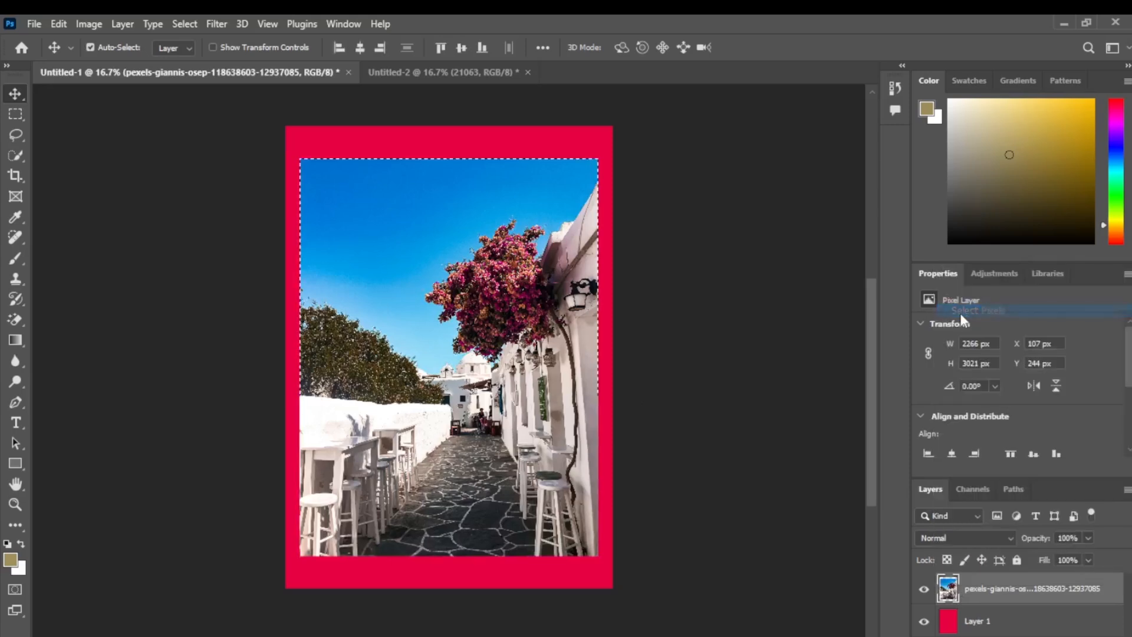
Step: Feather the selection around the street photo with a radius of 200 pixels
{"action": "left_click", "coordinate": [180, 23]}
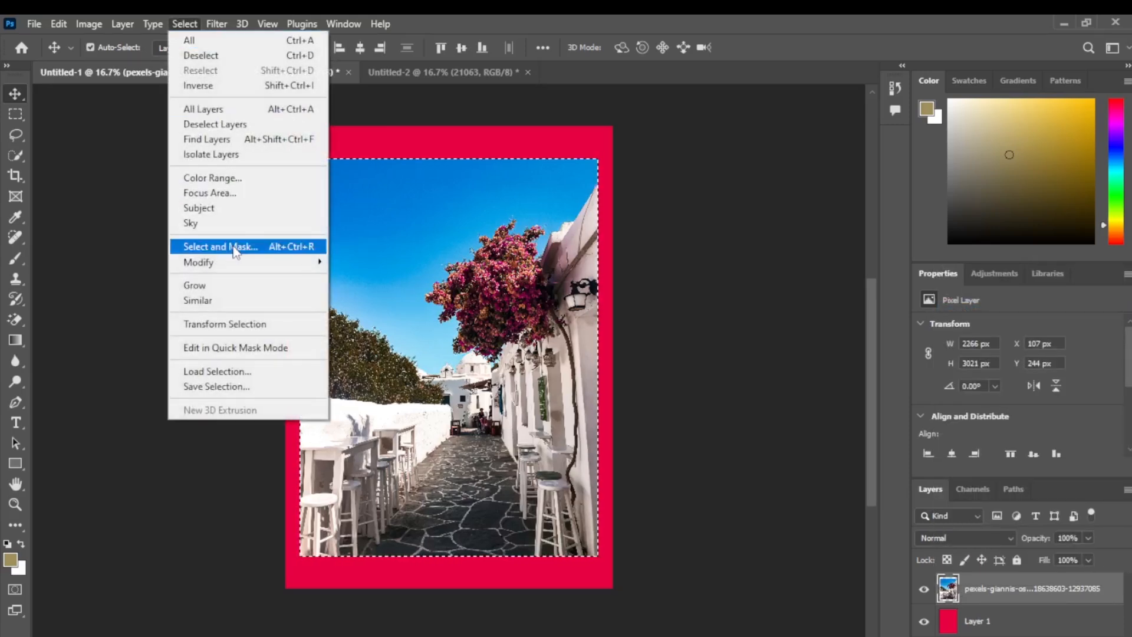
{"action": "mouse_move", "coordinate": [318, 261]}
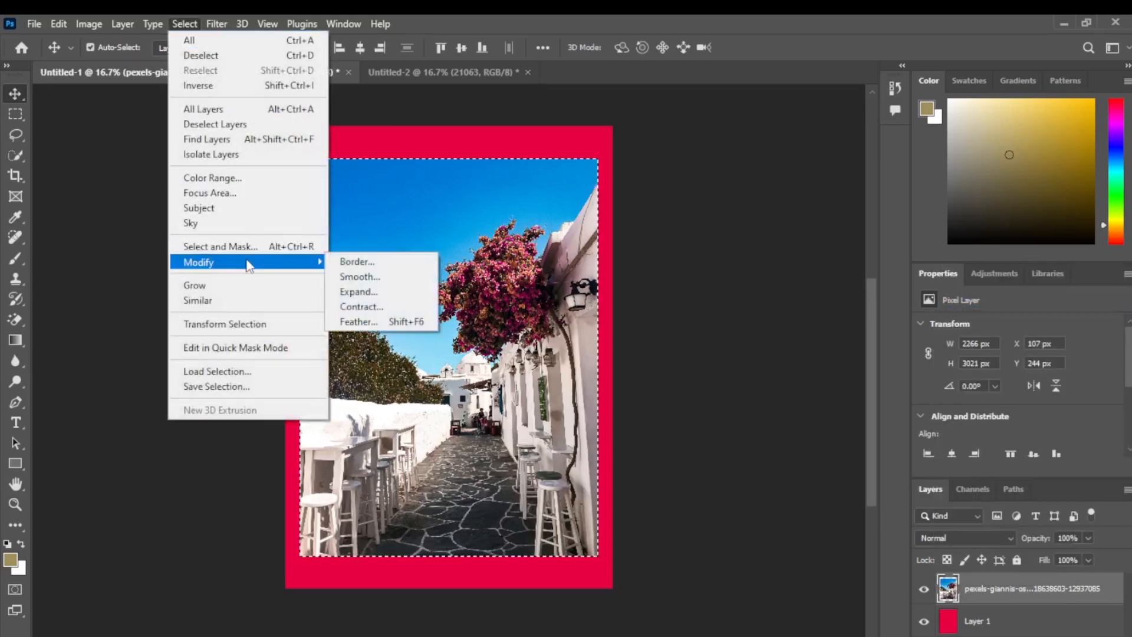
{"action": "left_click", "coordinate": [383, 321]}
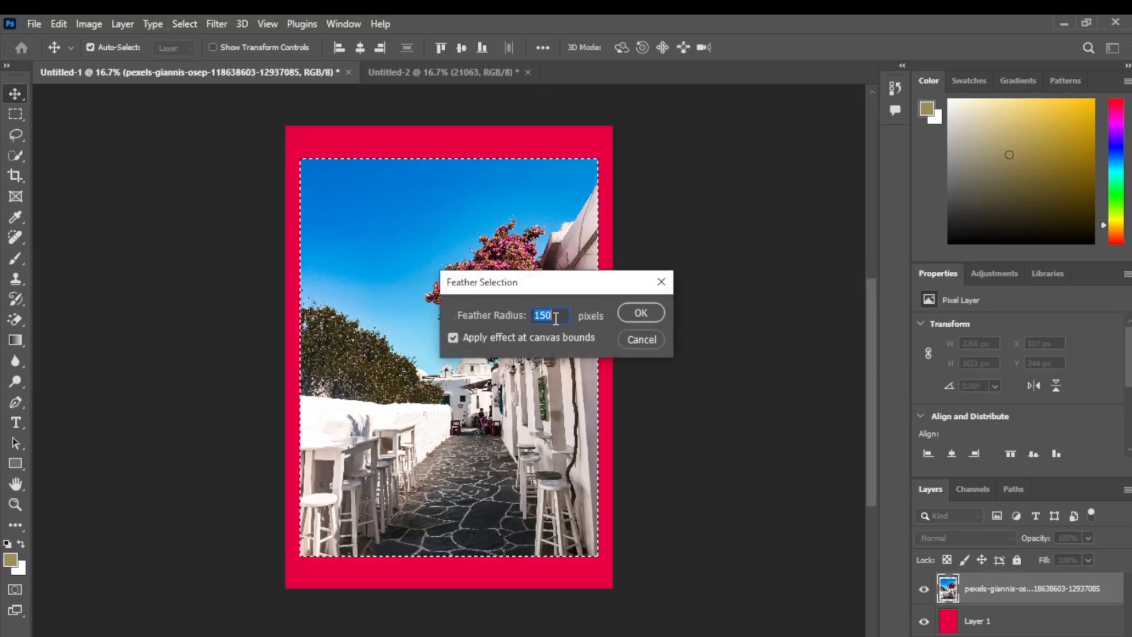
{"action": "type", "text": "200"}
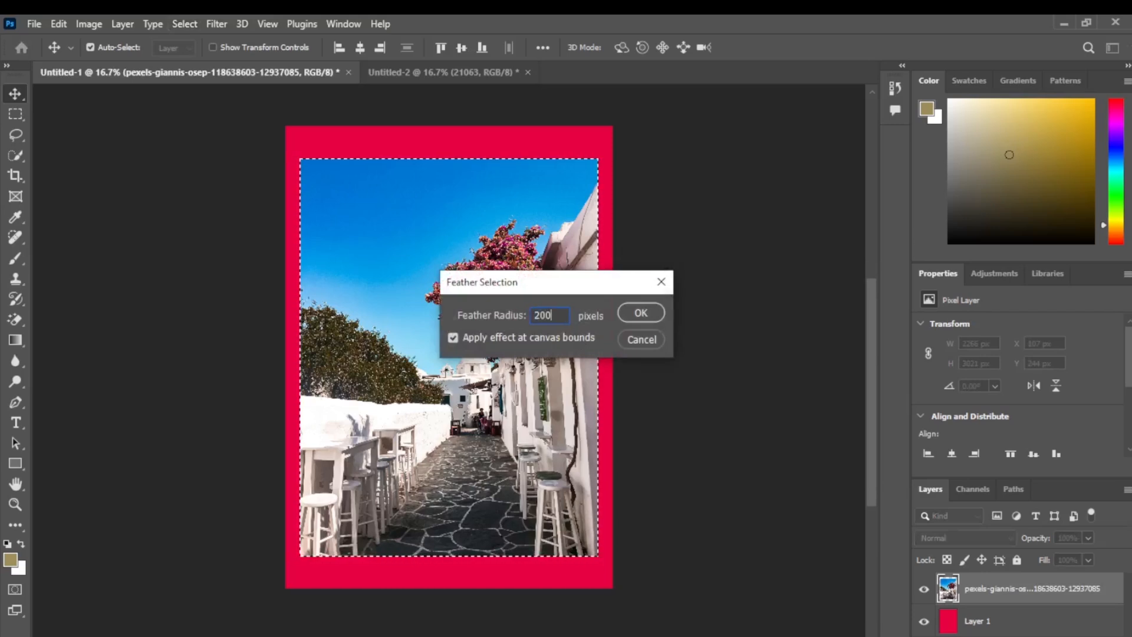
{"action": "left_click", "coordinate": [641, 313]}
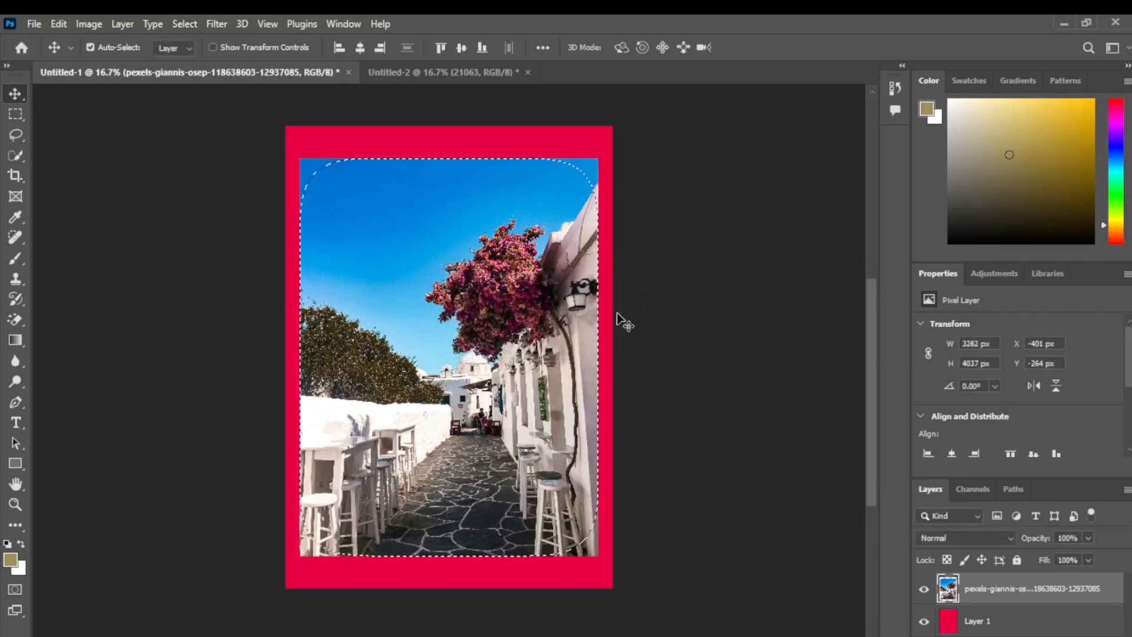
Step: Shift the feathered photo pixels slightly to show the soft edges, and undo both the move and the feathering
{"action": "mouse_move", "coordinate": [466, 233]}
{"action": "left_mouse_down"}
{"action": "mouse_move", "coordinate": [470, 263]}
{"action": "mouse_move", "coordinate": [465, 236]}
{"action": "left_mouse_up"}
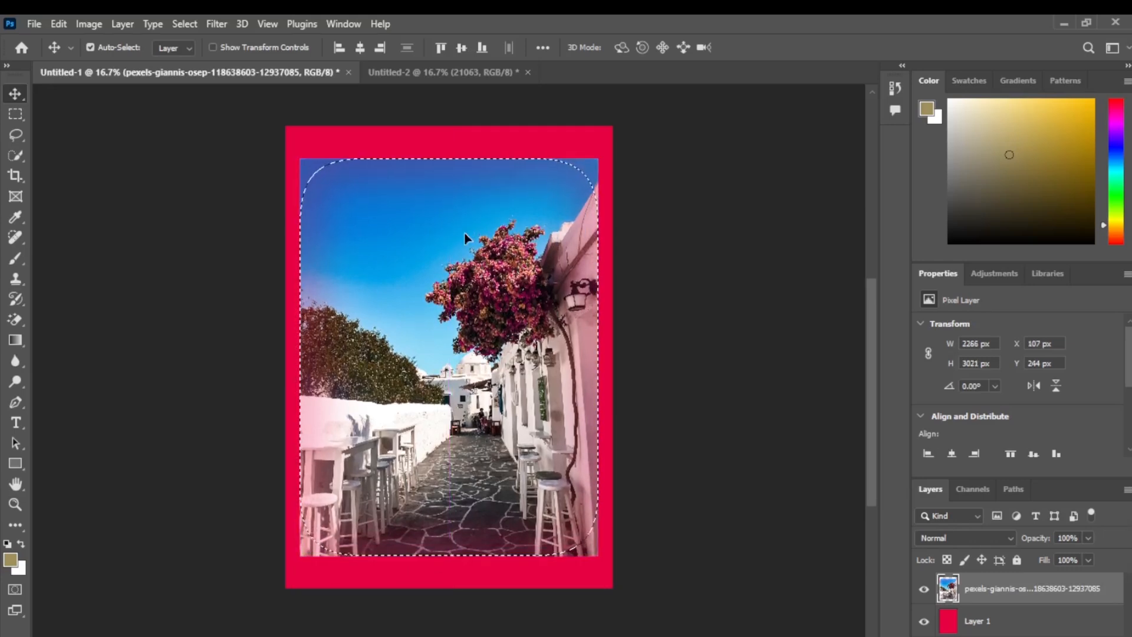
{"action": "key", "text": "ctrl+z"}
{"action": "key", "text": "ctrl+z"}
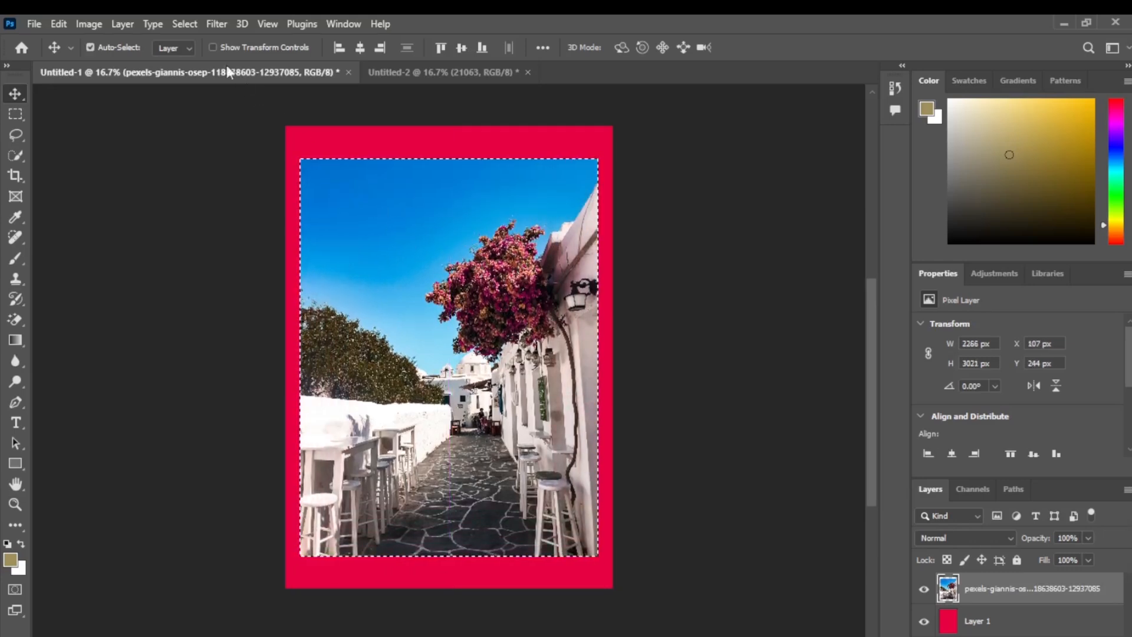
{"action": "left_click", "coordinate": [194, 26]}
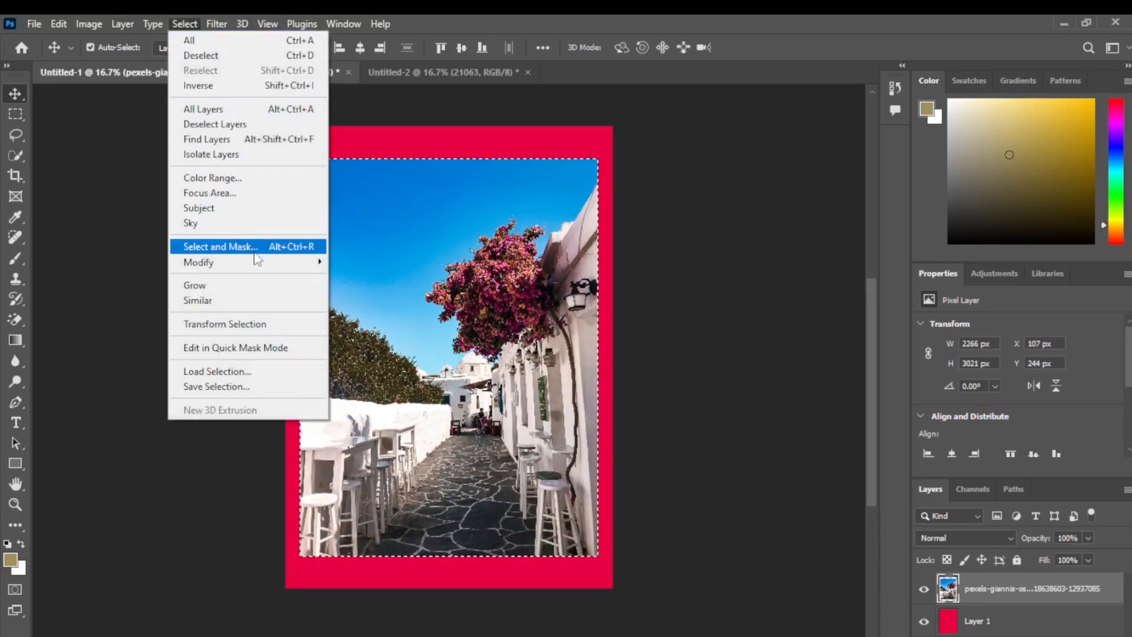
{"action": "mouse_move", "coordinate": [263, 263]}
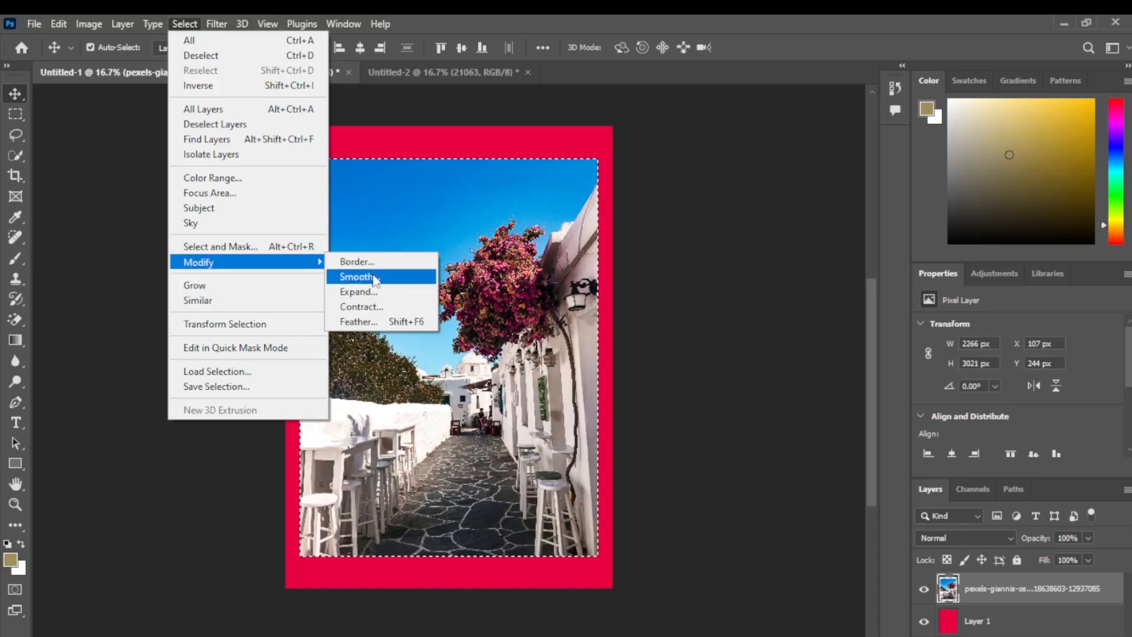
{"action": "left_click", "coordinate": [294, 287]}
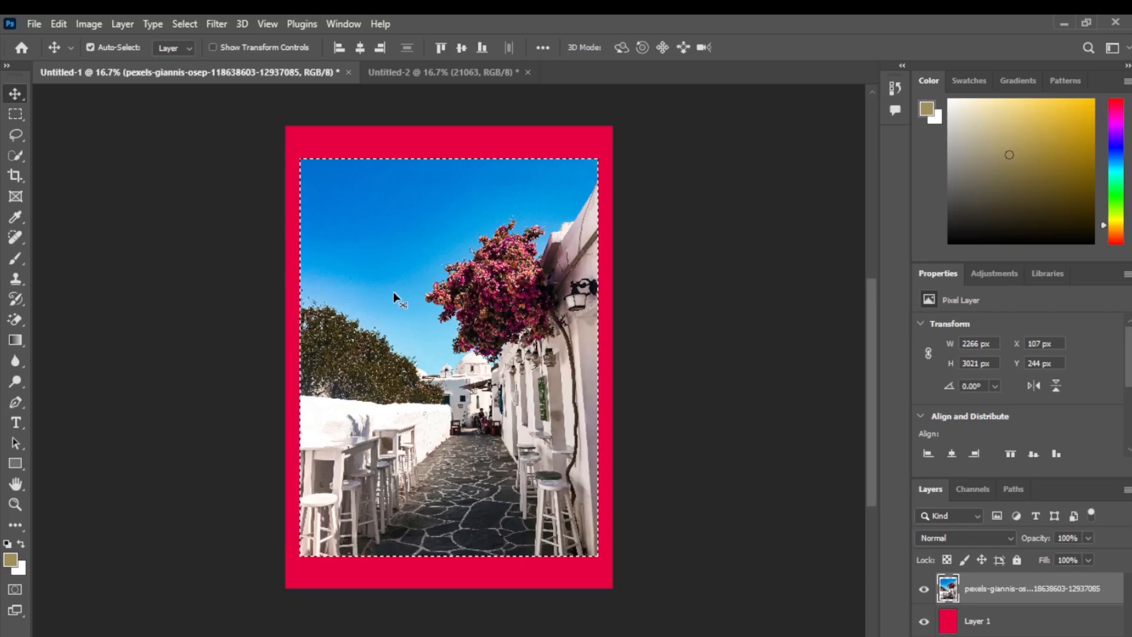
Step: Clear the current selection and create a Color Range selection sampled from the pink blossoms with a fuzziness of 74
{"action": "key", "text": "ctrl+d"}
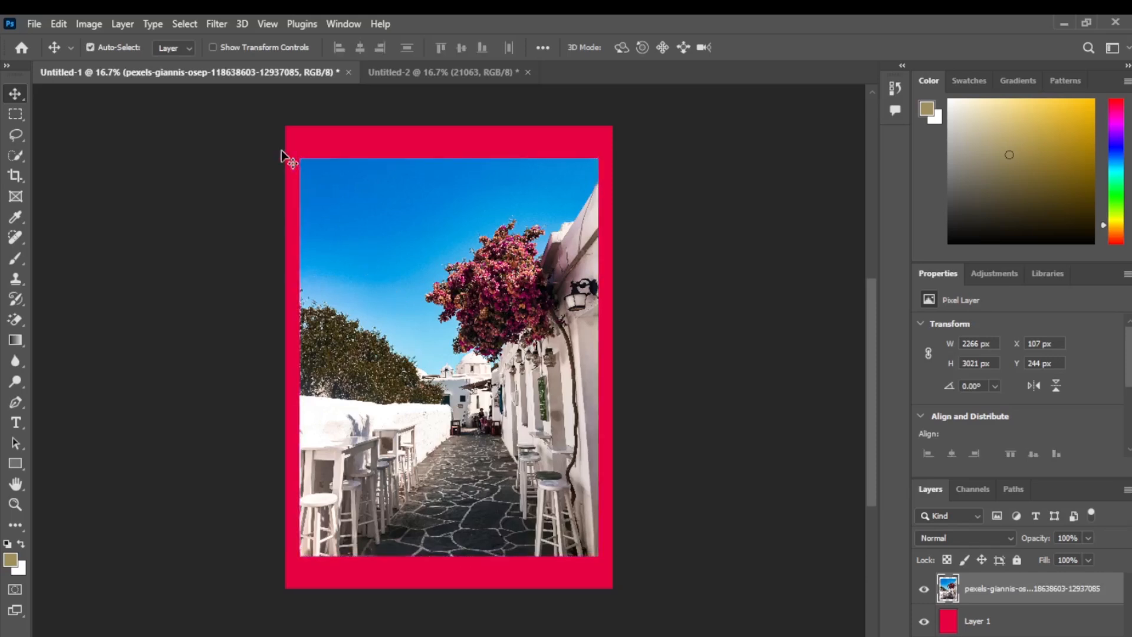
{"action": "left_click", "coordinate": [184, 24]}
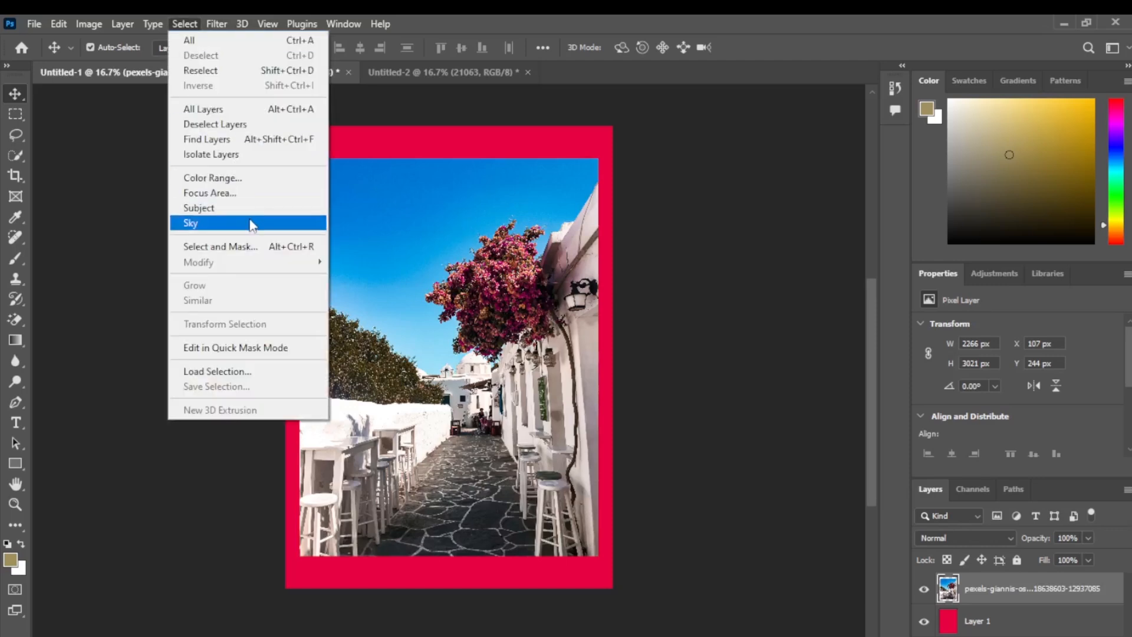
{"action": "left_click", "coordinate": [253, 179]}
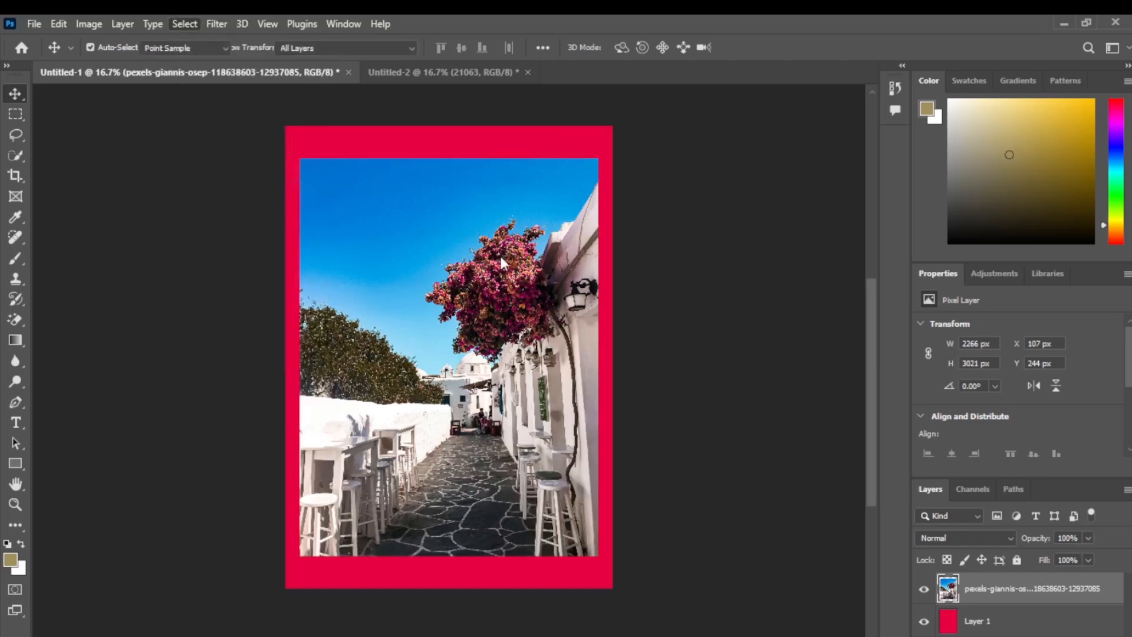
{"action": "left_click", "coordinate": [505, 258]}
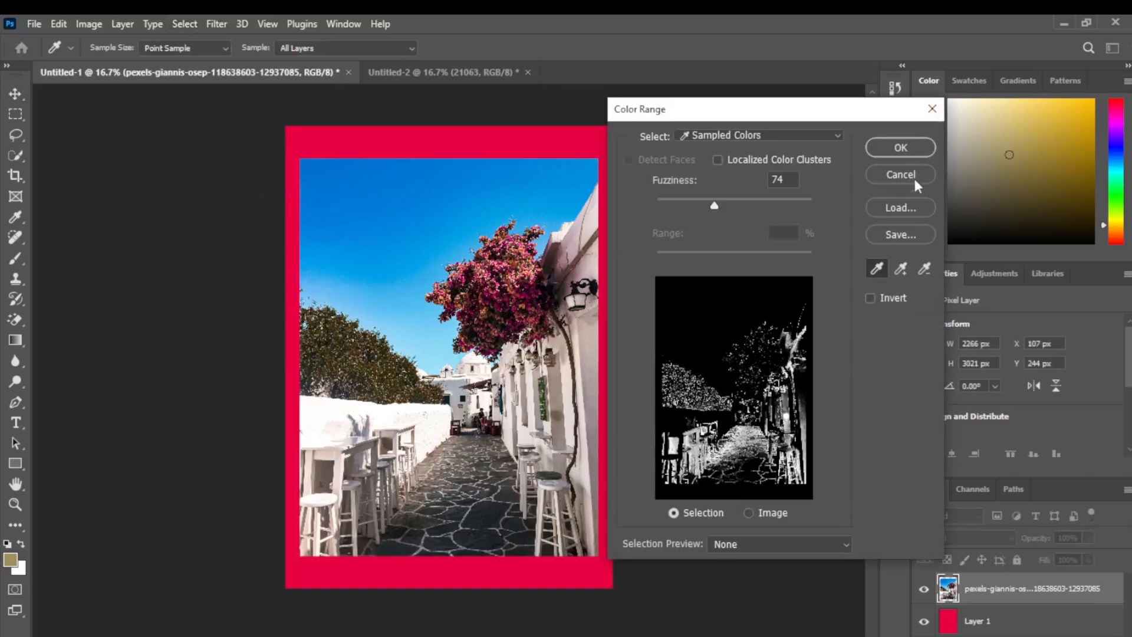
{"action": "left_click", "coordinate": [900, 148]}
{"action": "key", "text": "v"}
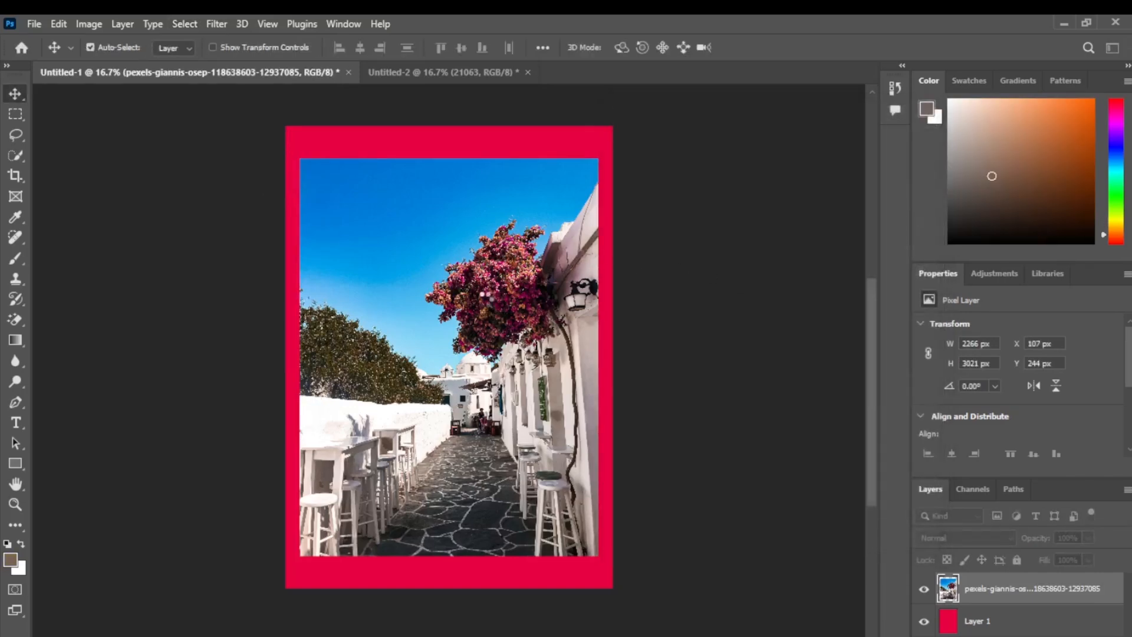
Step: Grow the colour-based selection, then extend it to similar colours across the photo
{"action": "left_click", "coordinate": [184, 24]}
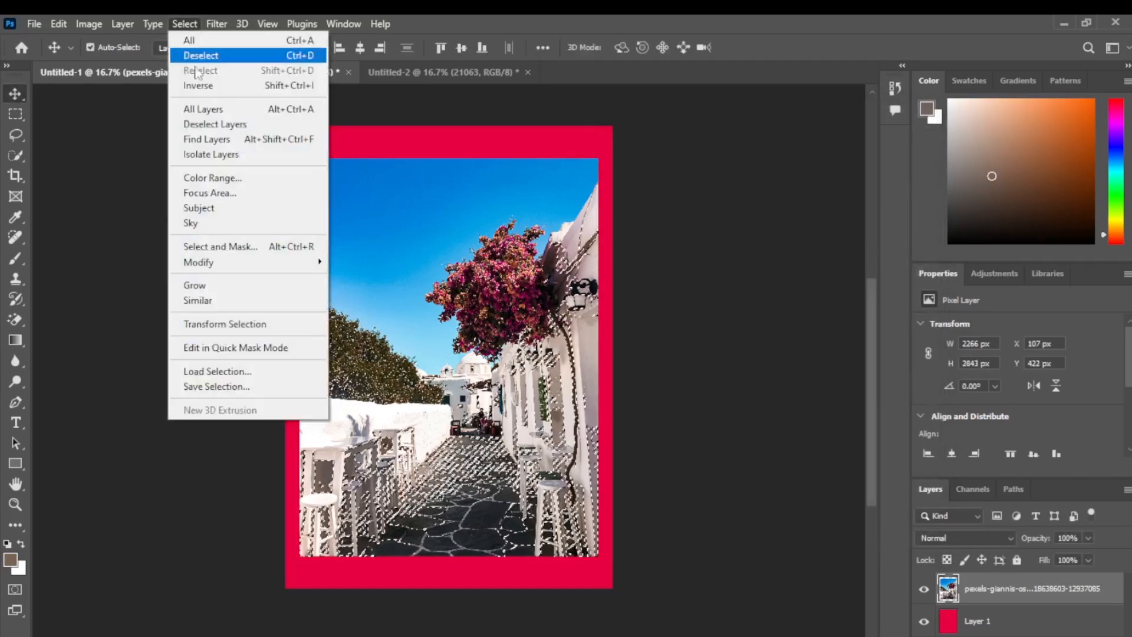
{"action": "left_click", "coordinate": [259, 287]}
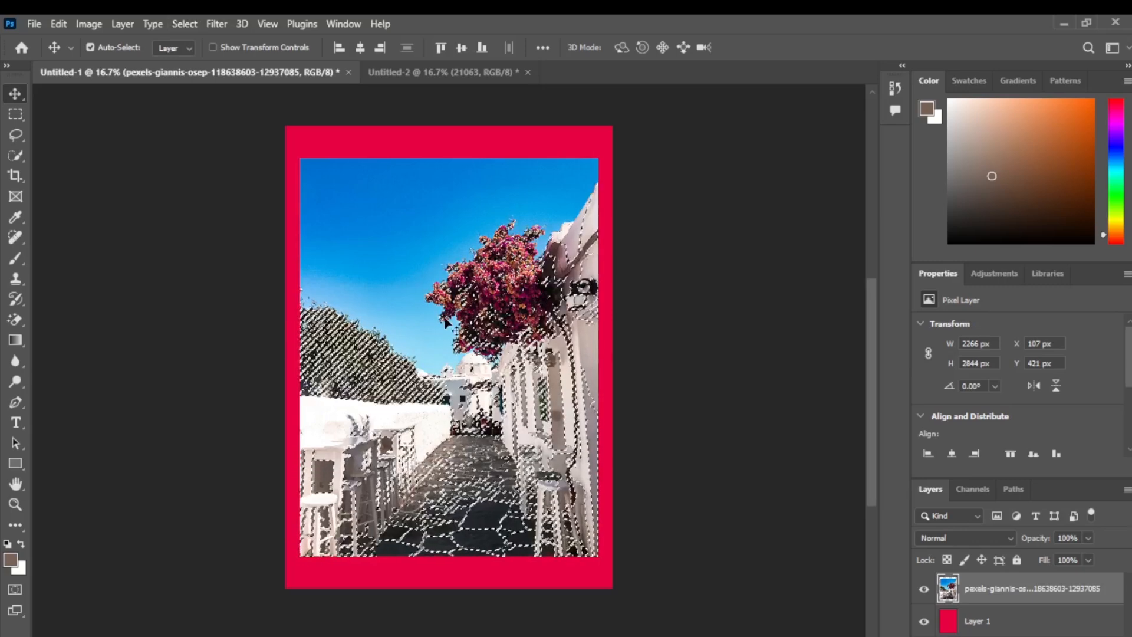
{"action": "left_click", "coordinate": [185, 23]}
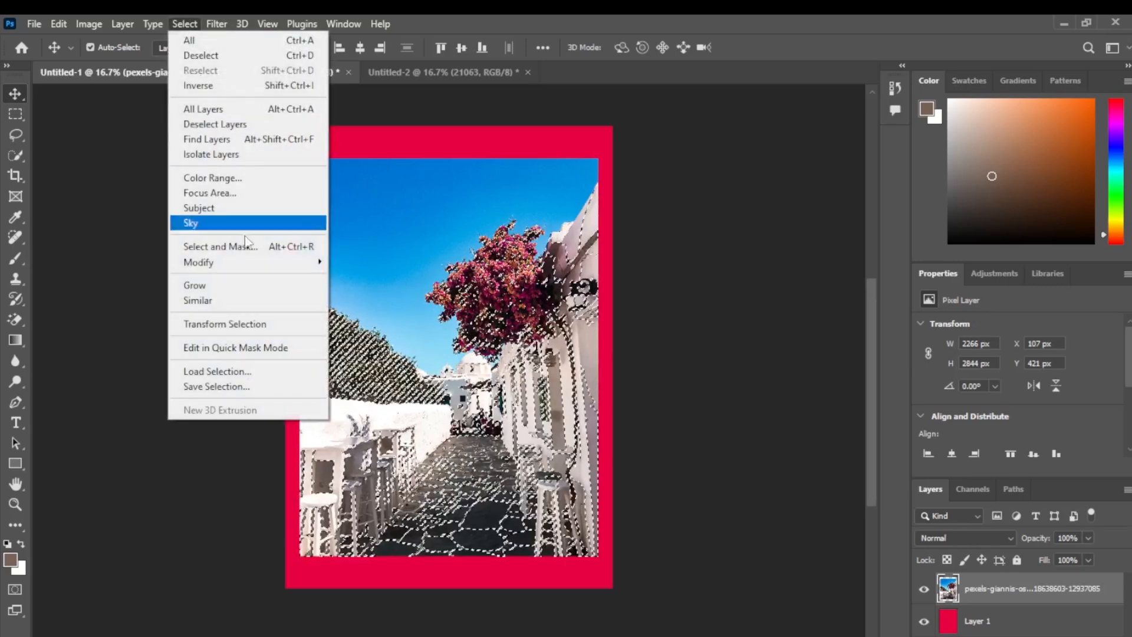
{"action": "left_click", "coordinate": [263, 301]}
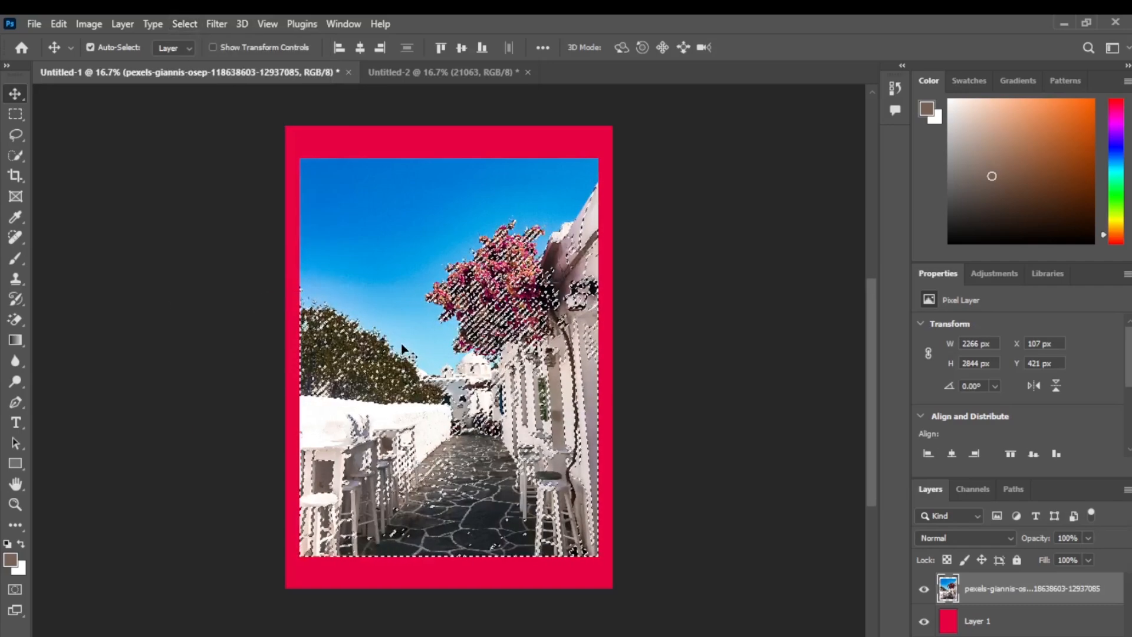
Step: Transform the selection outline to about 86% width and 81% height and shift it toward the photo's lower left
{"action": "key", "text": "ctrl+d"}
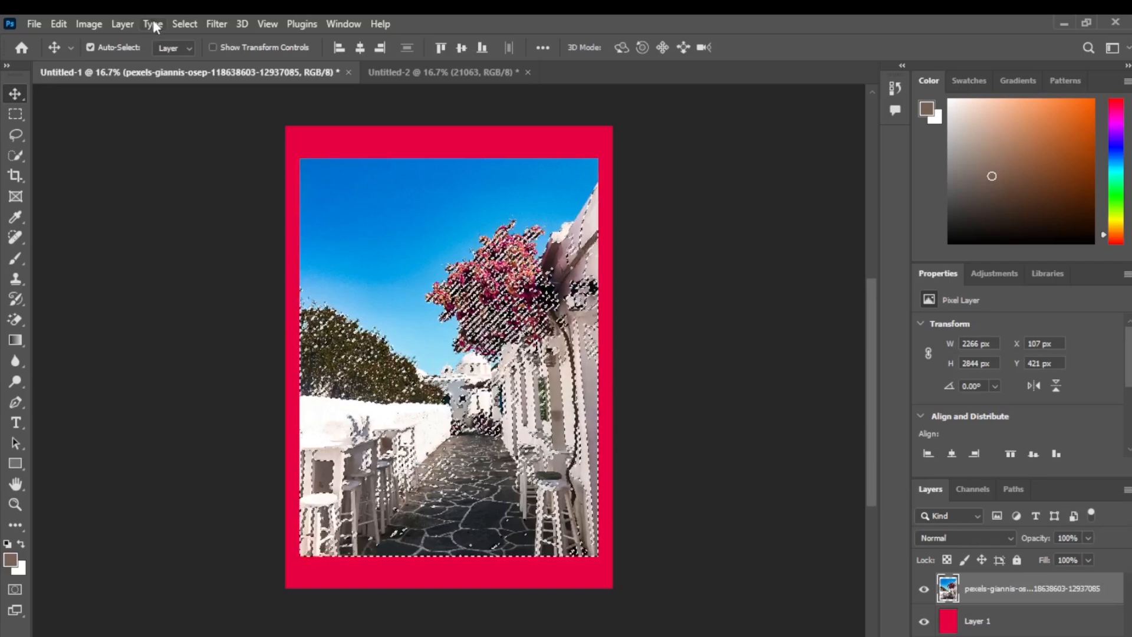
{"action": "left_click", "coordinate": [185, 23]}
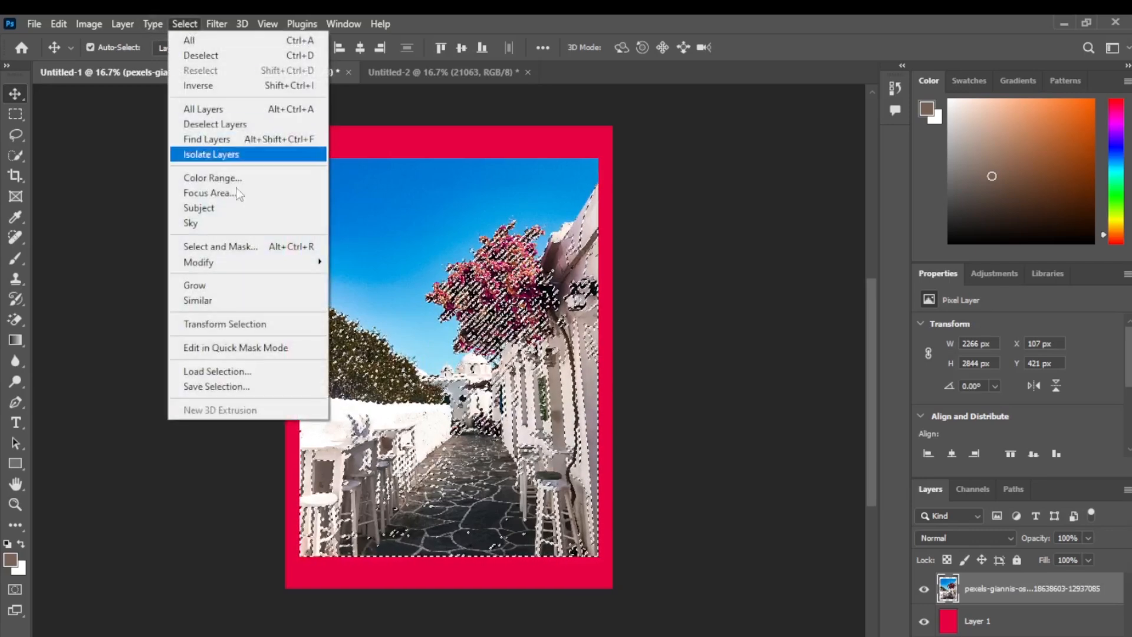
{"action": "left_click", "coordinate": [261, 324]}
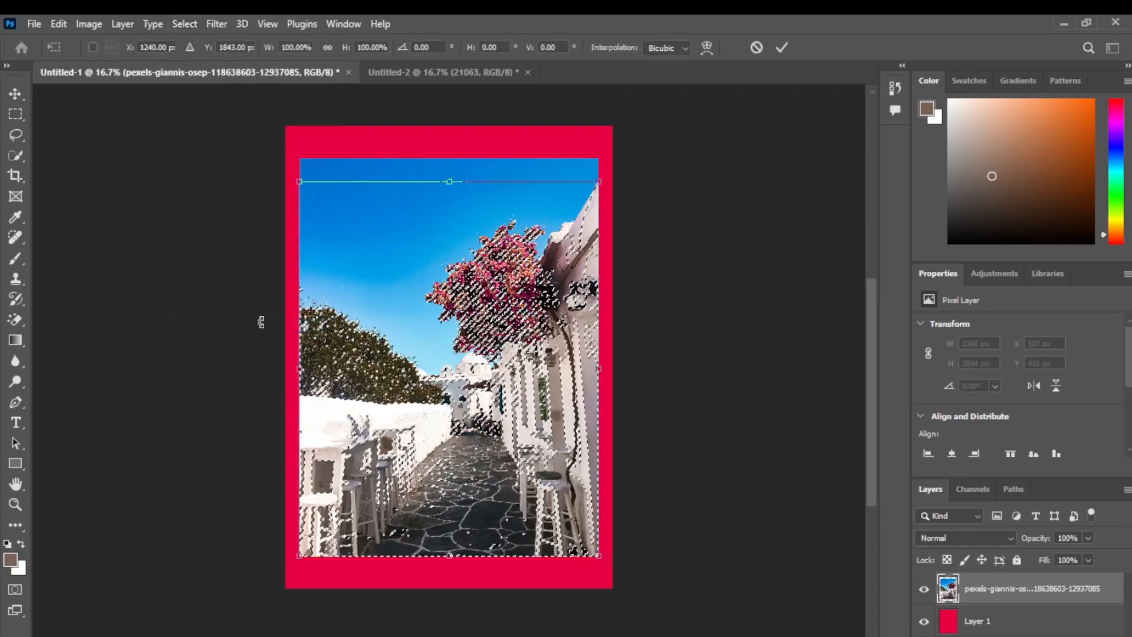
{"action": "left_click_drag", "start_coordinate": [300, 181], "coordinate": [342, 254]}
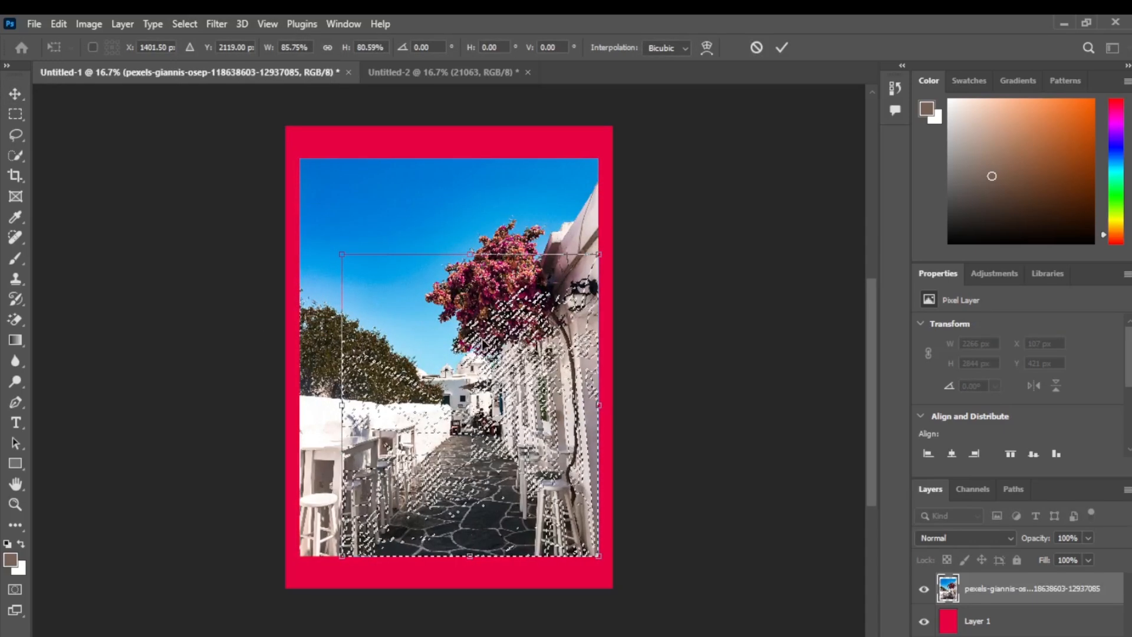
{"action": "left_click_drag", "start_coordinate": [487, 341], "coordinate": [437, 239]}
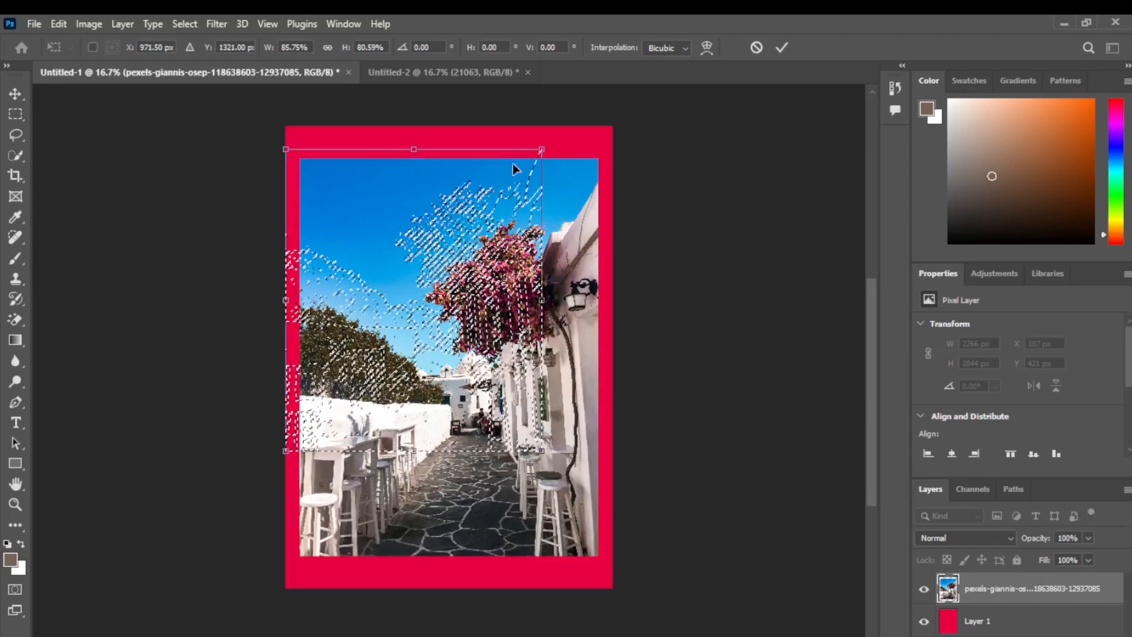
{"action": "left_click_drag", "start_coordinate": [540, 154], "coordinate": [547, 236]}
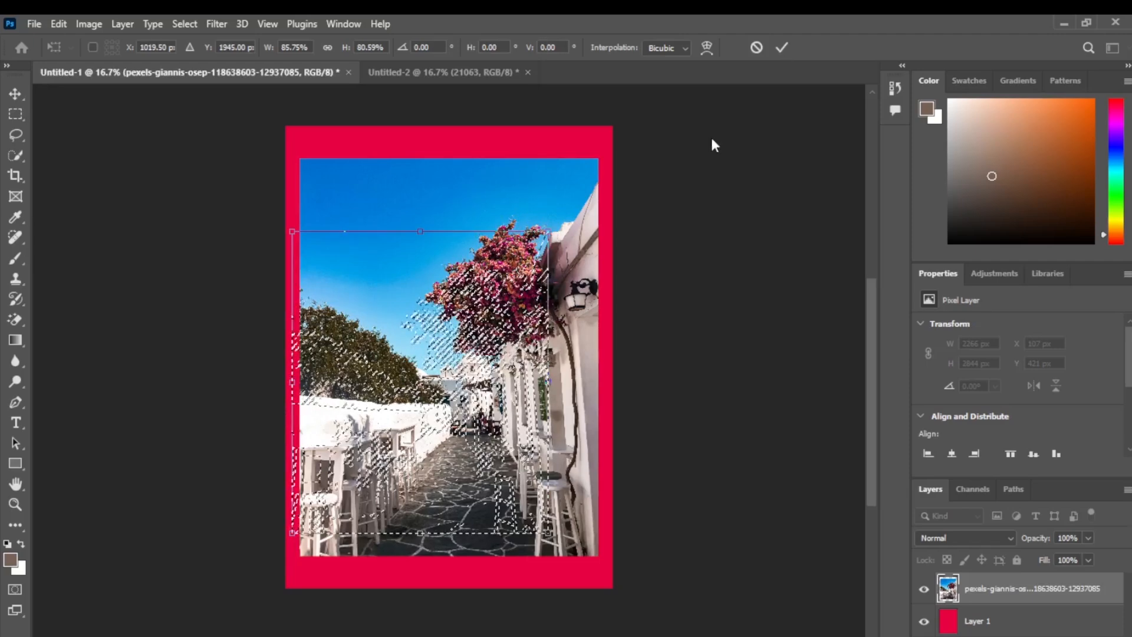
{"action": "key", "text": "Return"}
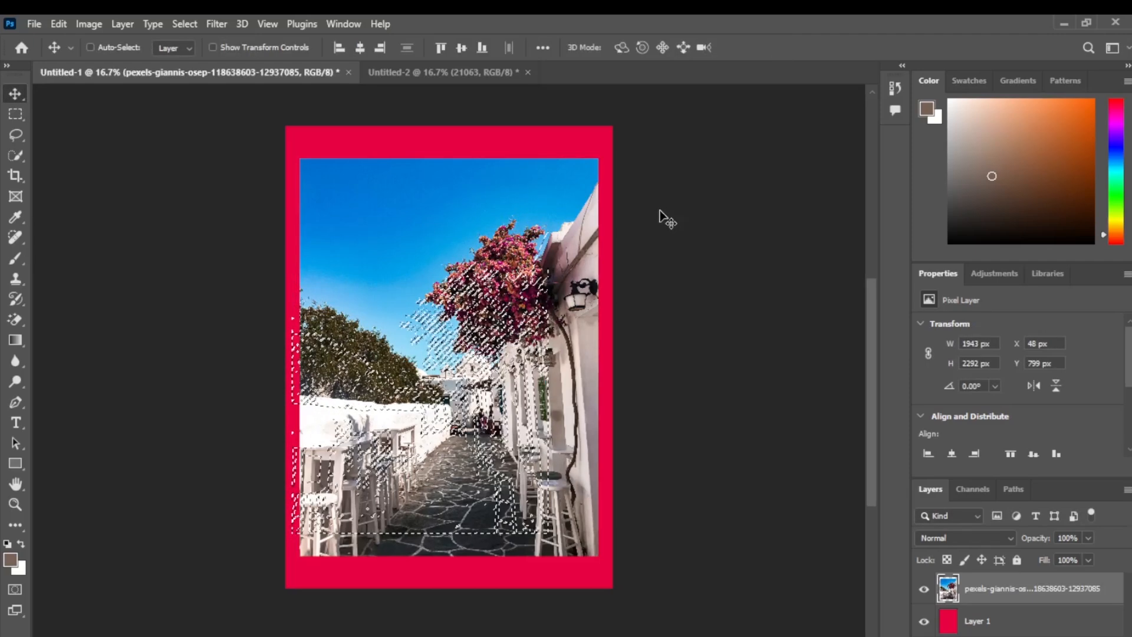
Step: Clear the selection, switch to the Untitled-2 document and select the woman automatically as the subject
{"action": "key", "text": "ctrl+d"}
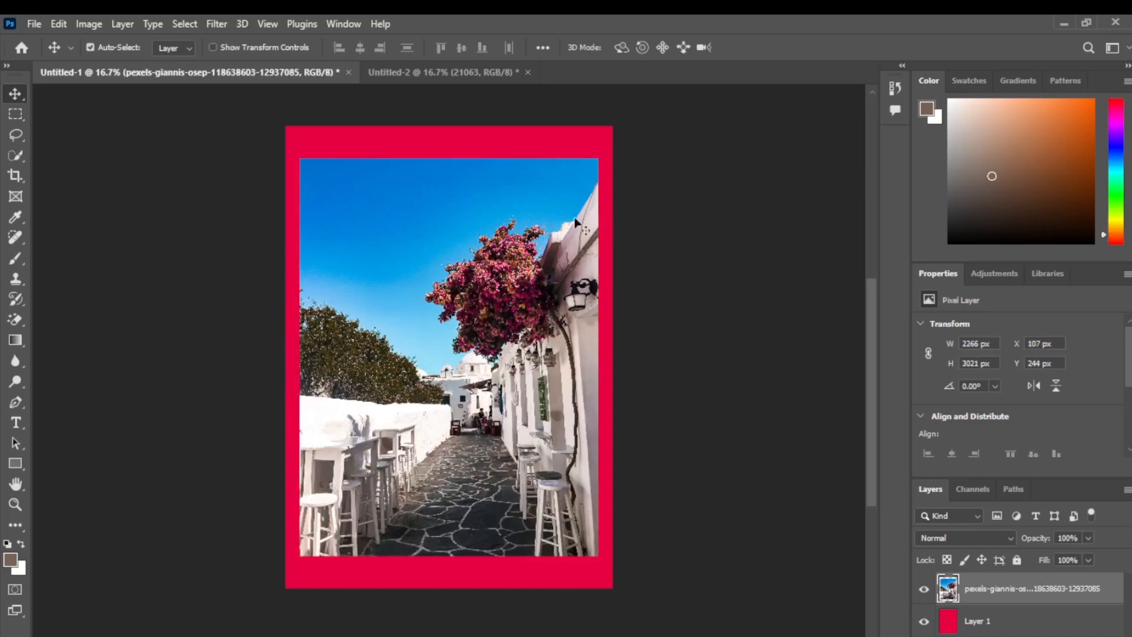
{"action": "left_click", "coordinate": [424, 73]}
{"action": "left_click", "coordinate": [194, 23]}
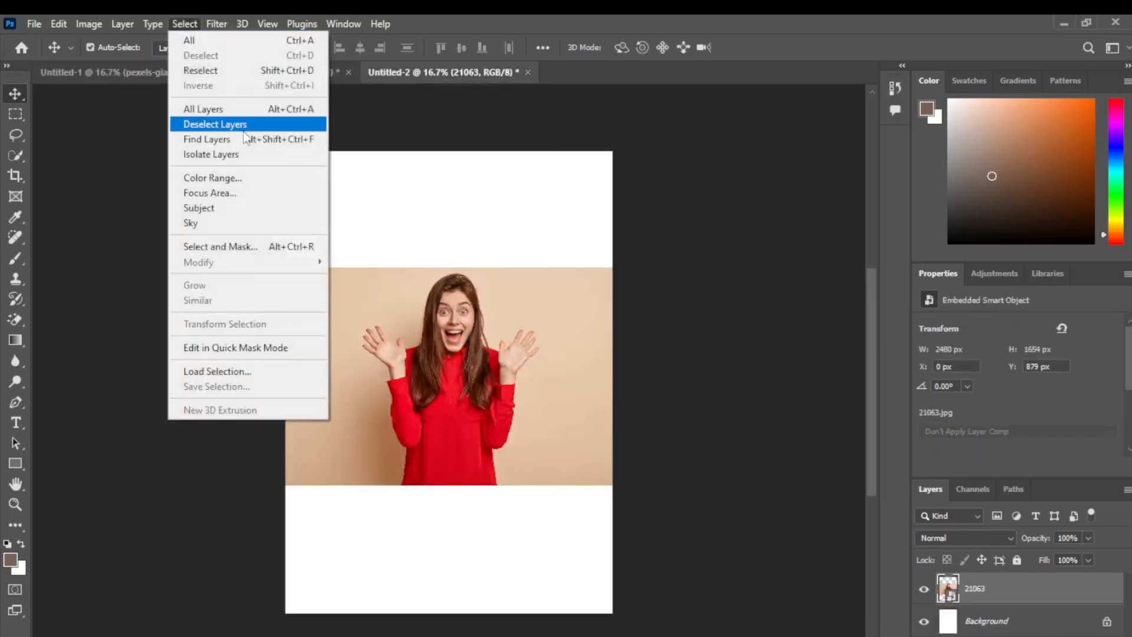
{"action": "left_click", "coordinate": [257, 207]}
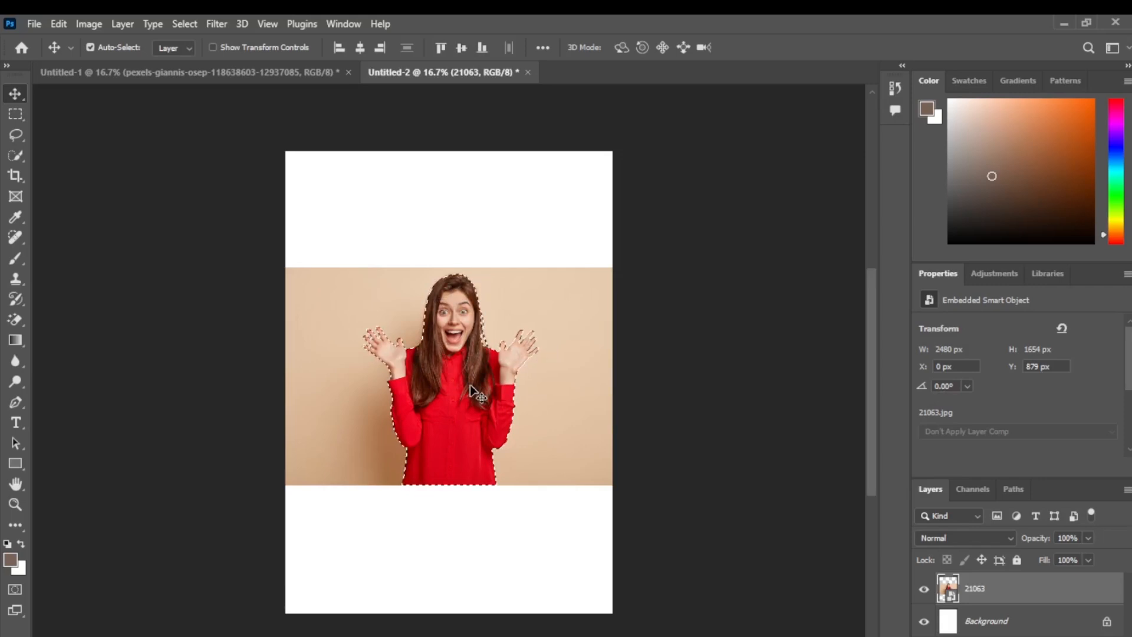
Step: Refine the woman's hair in Select and Mask with Decontaminate Colors enabled, and output the cutout to a new masked layer
{"action": "left_click", "coordinate": [190, 20]}
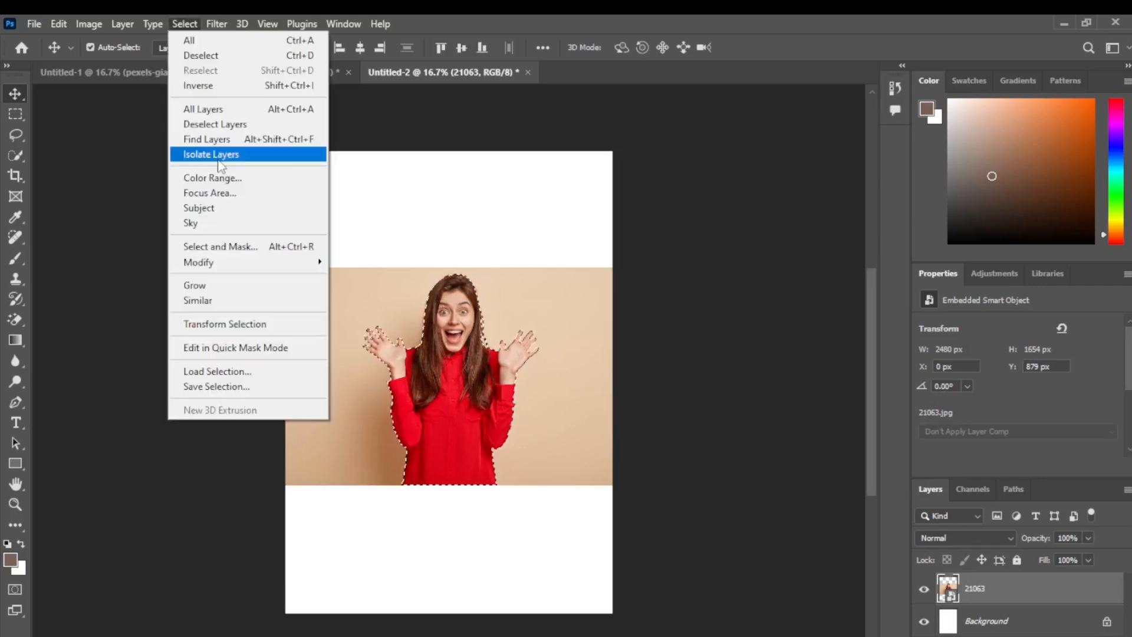
{"action": "left_click", "coordinate": [247, 248]}
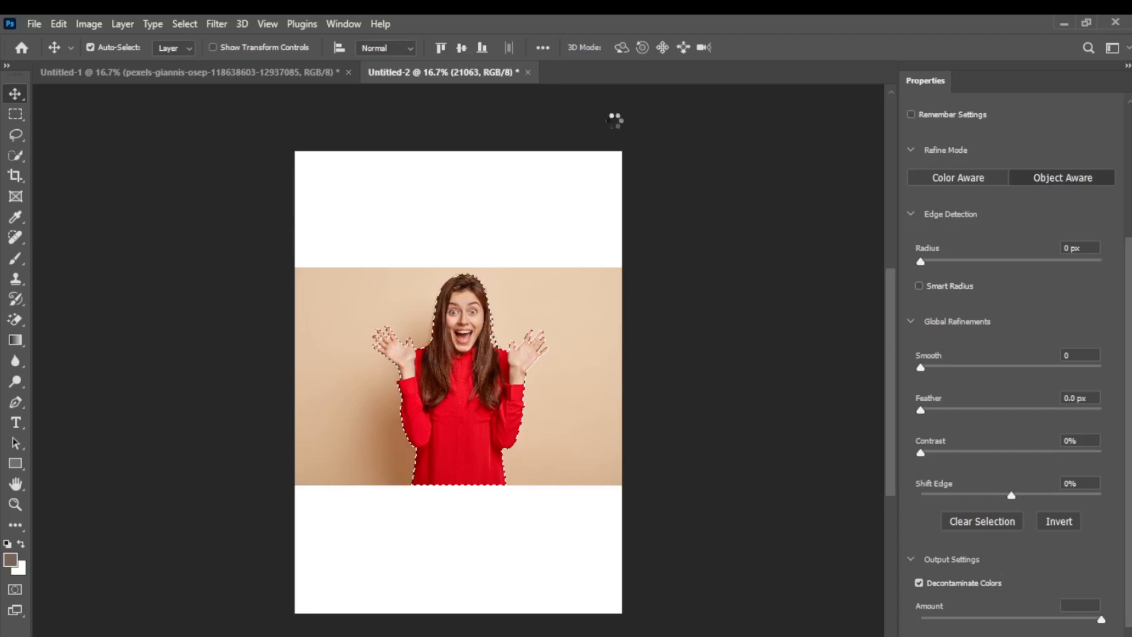
{"action": "left_click", "coordinate": [429, 48]}
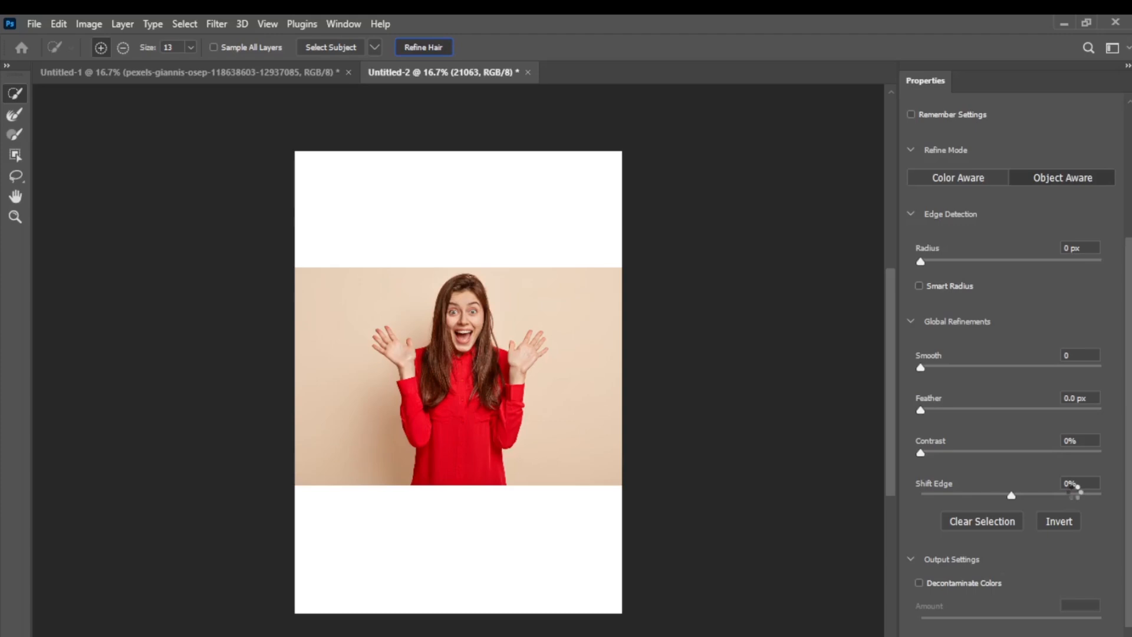
{"action": "left_click", "coordinate": [919, 583]}
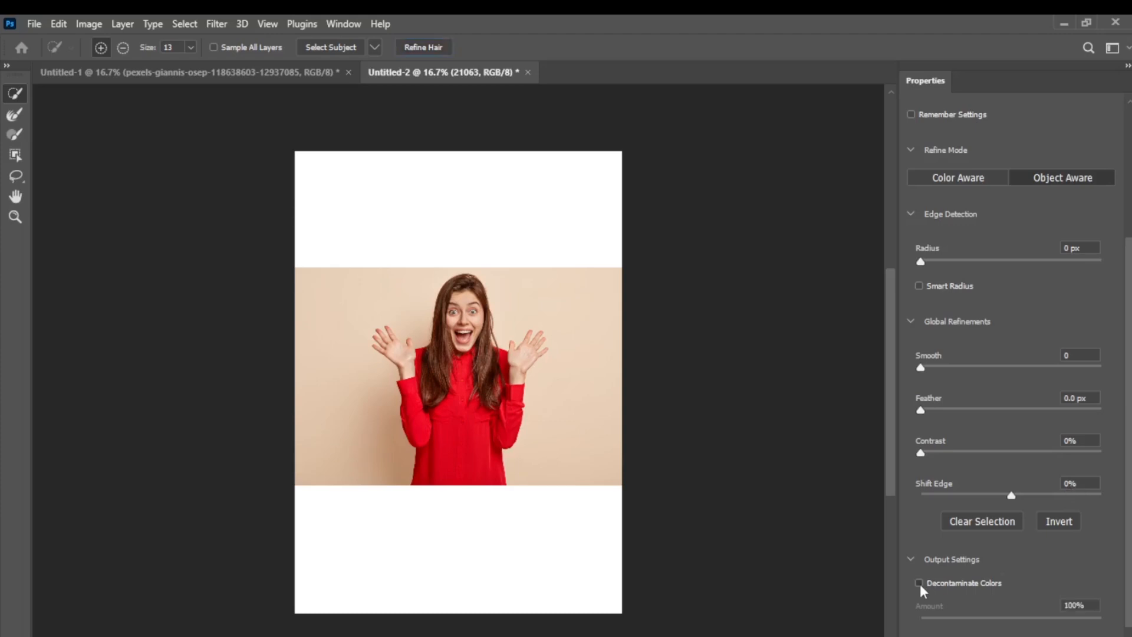
{"action": "left_click", "coordinate": [991, 583]}
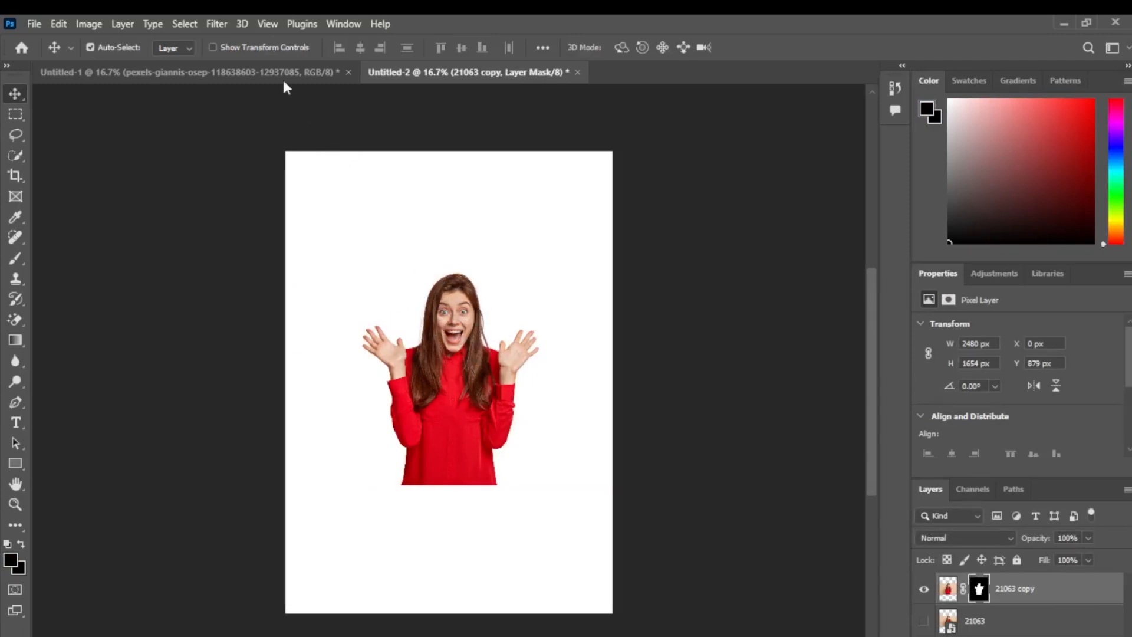
Step: Return to the Untitled-1 document and start Quick Mask mode on the street photo layer
{"action": "left_click", "coordinate": [260, 70]}
{"action": "left_click", "coordinate": [182, 22]}
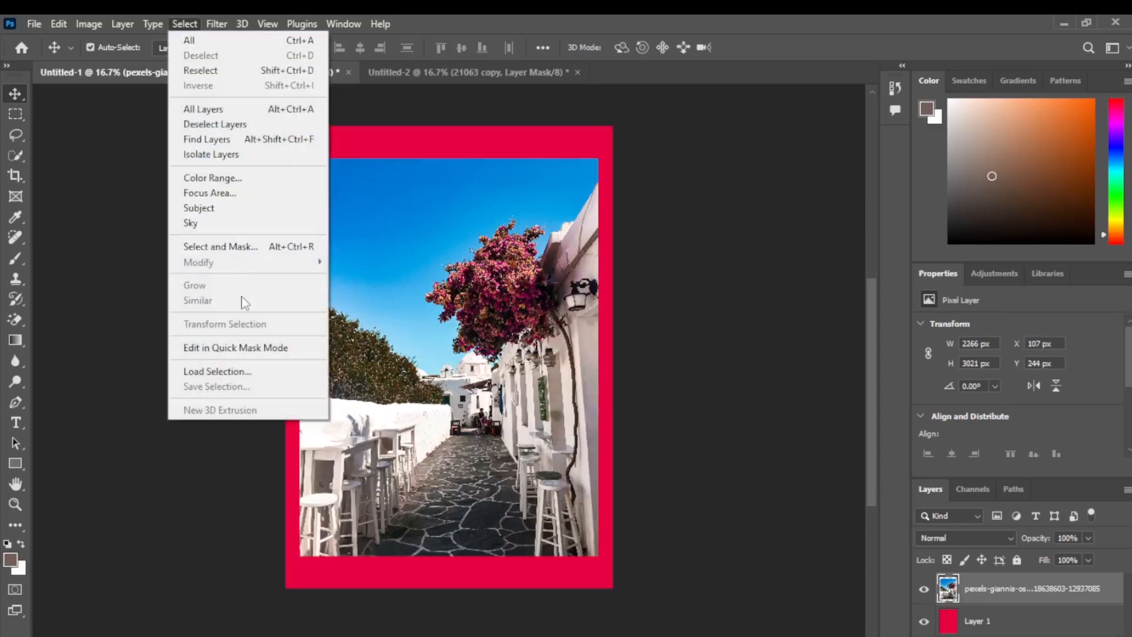
{"action": "left_click", "coordinate": [252, 350]}
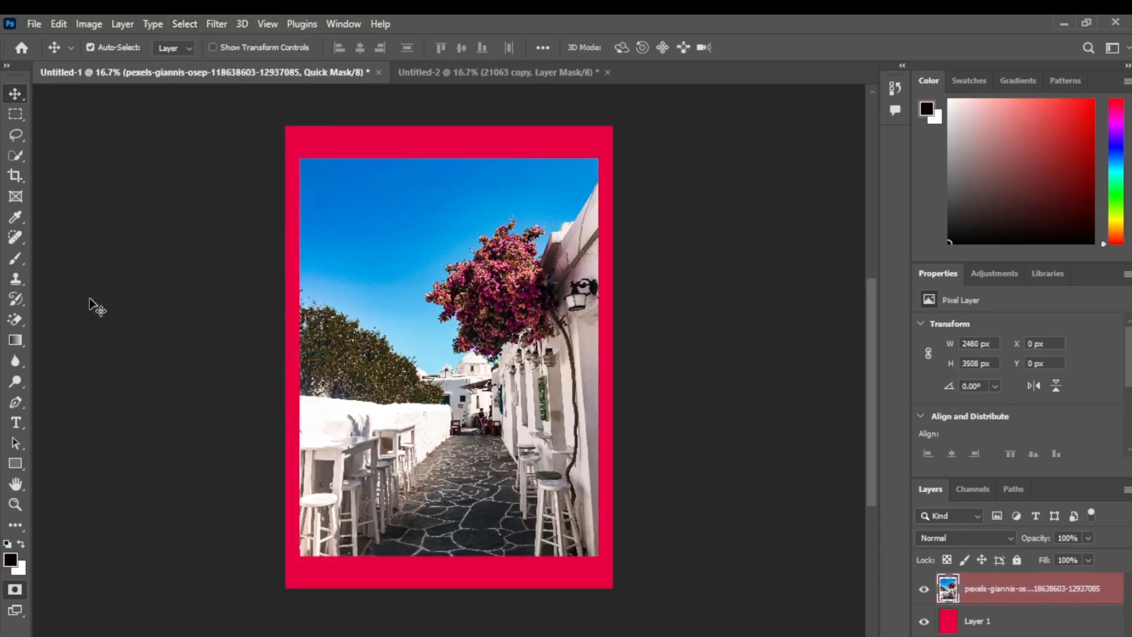
Step: Paint over the whole sky with a soft brush enlarged to 600 px, and leave Quick Mask mode to convert the painted area into a selection
{"action": "left_click", "coordinate": [16, 262]}
{"action": "left_click", "coordinate": [69, 259]}
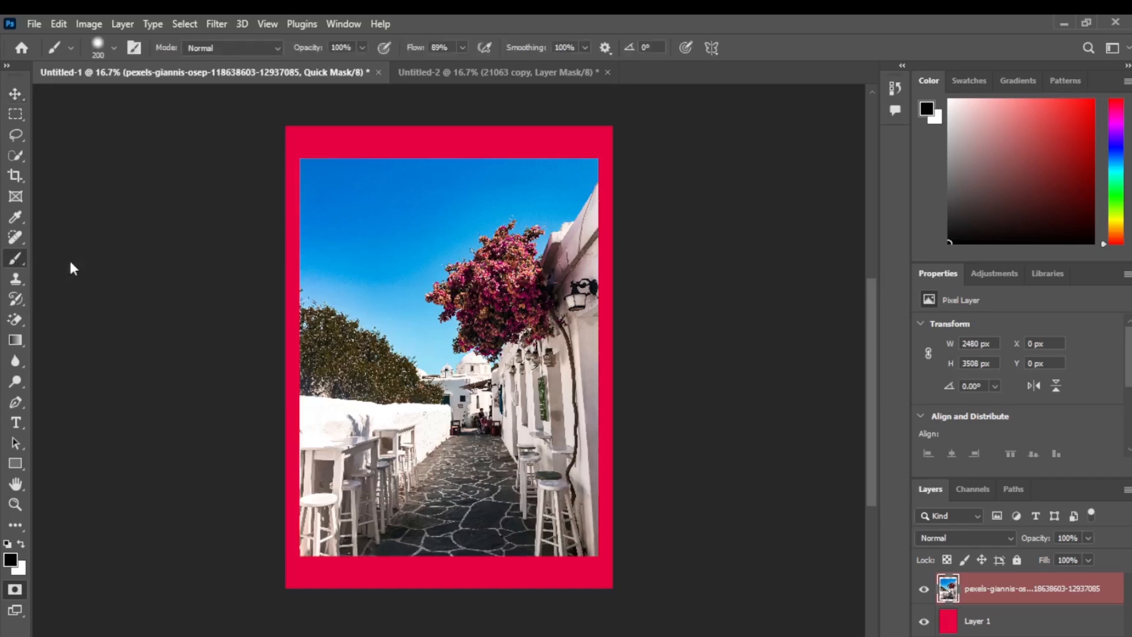
{"action": "mouse_move", "coordinate": [448, 239]}
{"action": "left_mouse_down"}
{"action": "mouse_move", "coordinate": [375, 240]}
{"action": "mouse_move", "coordinate": [480, 218]}
{"action": "mouse_move", "coordinate": [470, 207]}
{"action": "mouse_move", "coordinate": [527, 175]}
{"action": "left_mouse_up"}
{"action": "key", "text": "bracketright"}
{"action": "key", "text": "bracketright"}
{"action": "key", "text": "bracketright"}
{"action": "key", "text": "bracketright"}
{"action": "key", "text": "bracketright"}
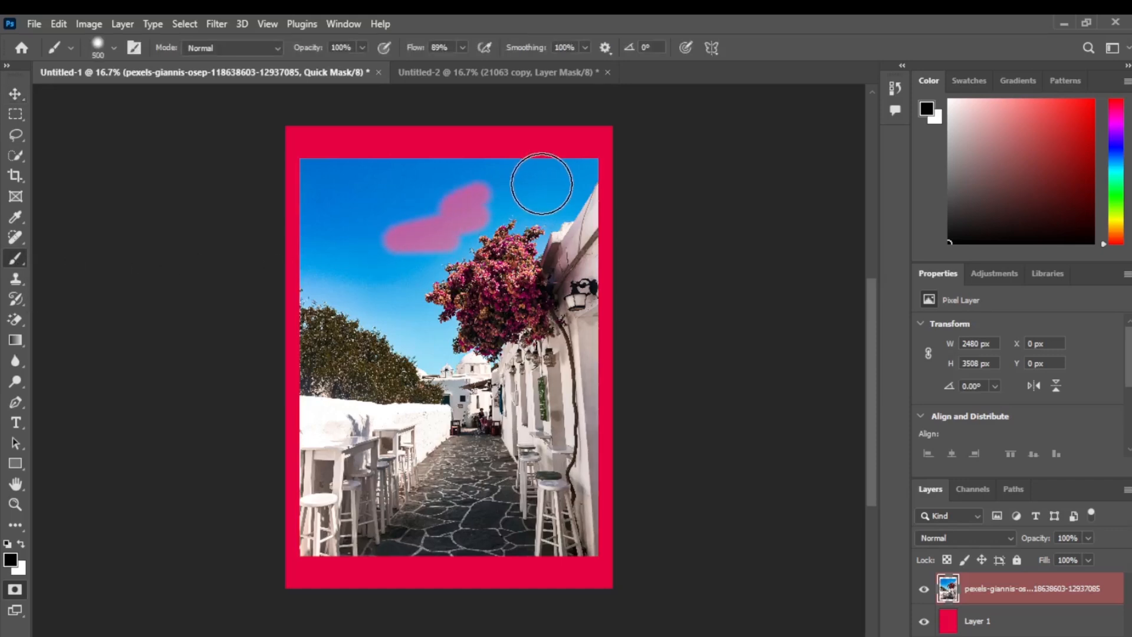
{"action": "left_click", "coordinate": [557, 184]}
{"action": "mouse_move", "coordinate": [557, 184]}
{"action": "left_mouse_down"}
{"action": "mouse_move", "coordinate": [481, 221]}
{"action": "mouse_move", "coordinate": [513, 229]}
{"action": "mouse_move", "coordinate": [550, 187]}
{"action": "mouse_move", "coordinate": [304, 182]}
{"action": "mouse_move", "coordinate": [305, 254]}
{"action": "mouse_move", "coordinate": [331, 283]}
{"action": "mouse_move", "coordinate": [435, 330]}
{"action": "mouse_move", "coordinate": [443, 350]}
{"action": "mouse_move", "coordinate": [431, 362]}
{"action": "mouse_move", "coordinate": [411, 278]}
{"action": "mouse_move", "coordinate": [501, 227]}
{"action": "mouse_move", "coordinate": [453, 234]}
{"action": "mouse_move", "coordinate": [345, 213]}
{"action": "mouse_move", "coordinate": [358, 249]}
{"action": "mouse_move", "coordinate": [346, 250]}
{"action": "mouse_move", "coordinate": [324, 189]}
{"action": "mouse_move", "coordinate": [349, 245]}
{"action": "mouse_move", "coordinate": [405, 249]}
{"action": "left_mouse_up"}
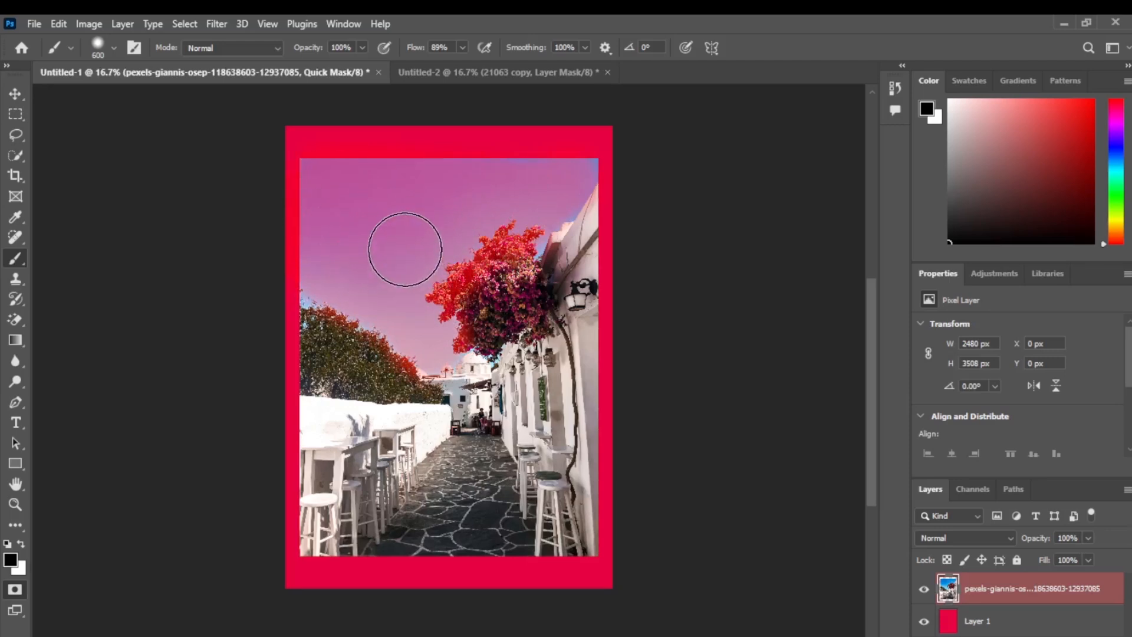
{"action": "left_click", "coordinate": [190, 24]}
{"action": "left_click", "coordinate": [223, 349]}
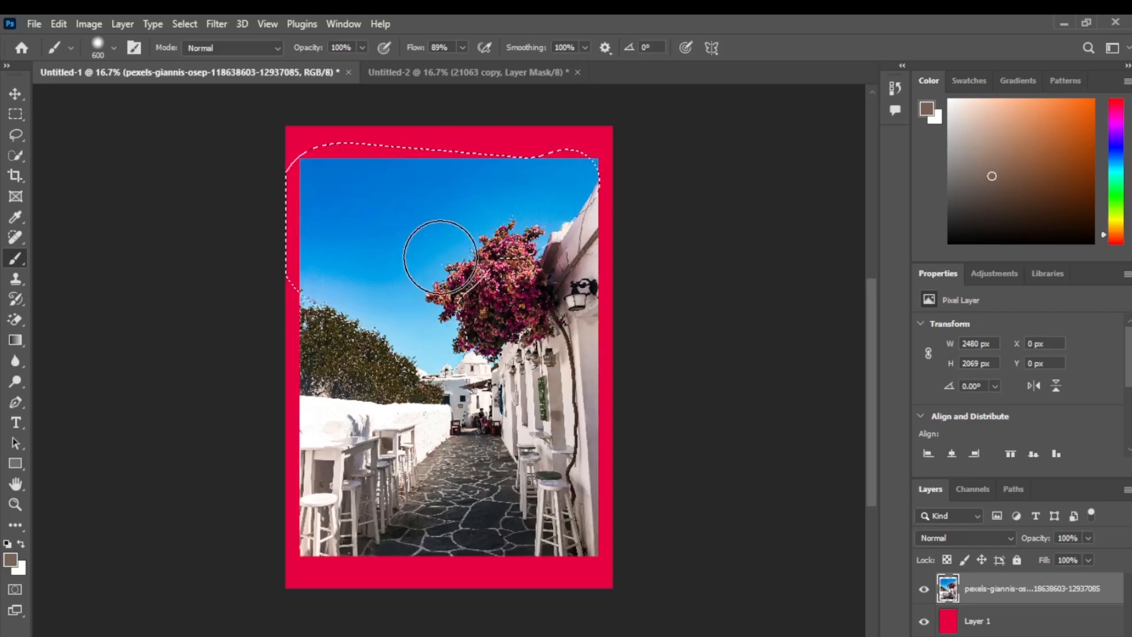
Step: Brighten the selected sky with Curves by raising a point on the RGB curve to about input 71, output 176
{"action": "left_click", "coordinate": [89, 24]}
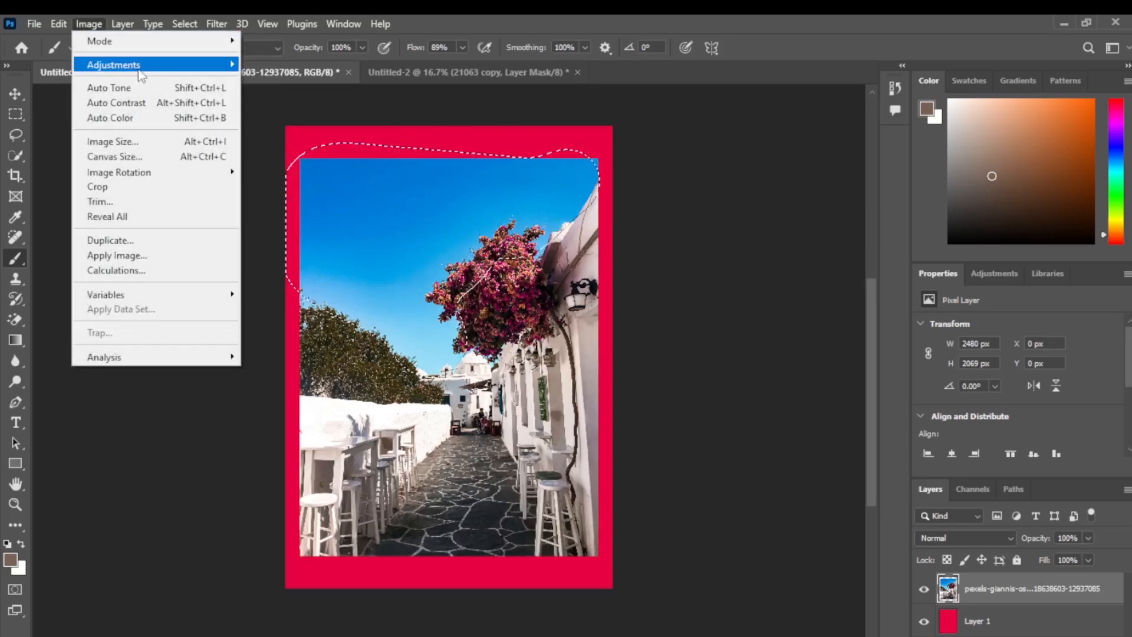
{"action": "mouse_move", "coordinate": [139, 66]}
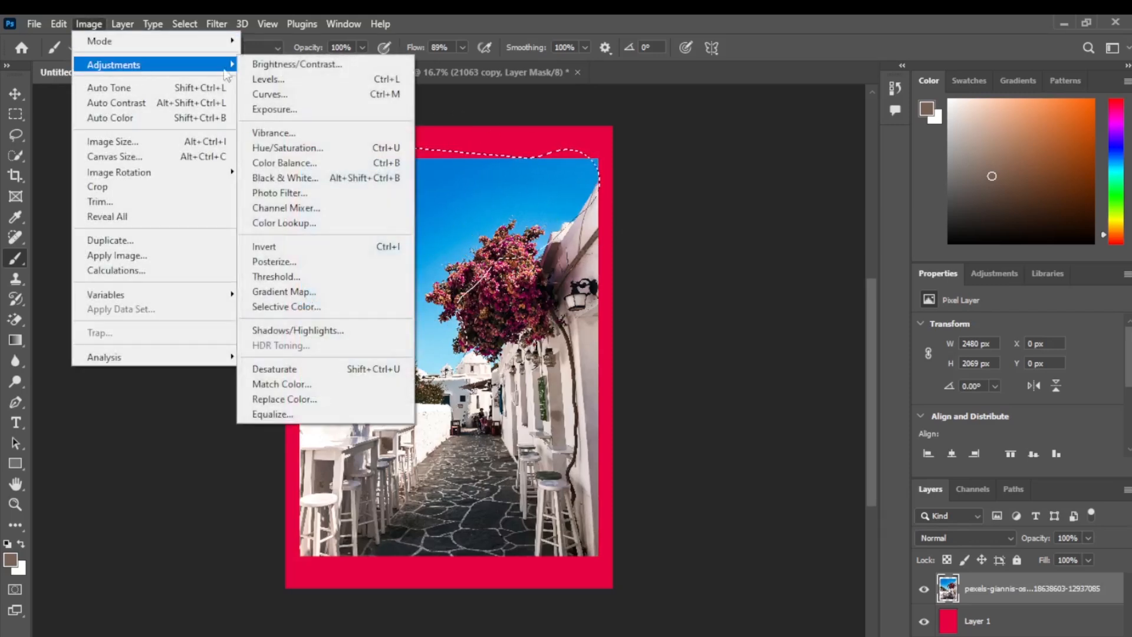
{"action": "left_click", "coordinate": [308, 97]}
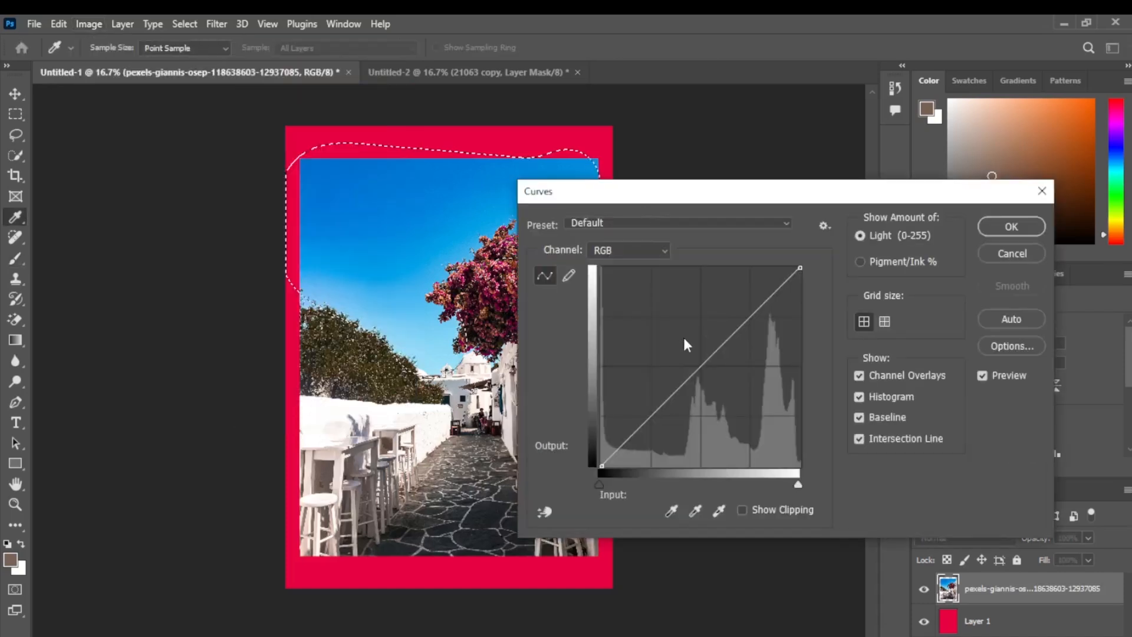
{"action": "left_click_drag", "start_coordinate": [700, 368], "coordinate": [657, 328]}
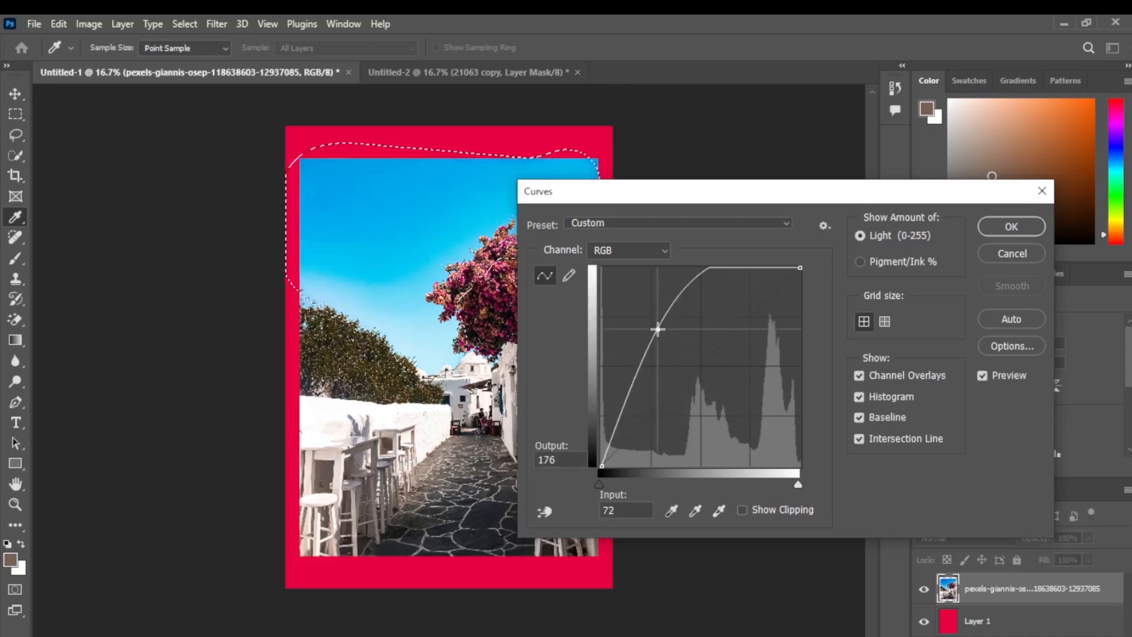
{"action": "left_click", "coordinate": [1013, 227]}
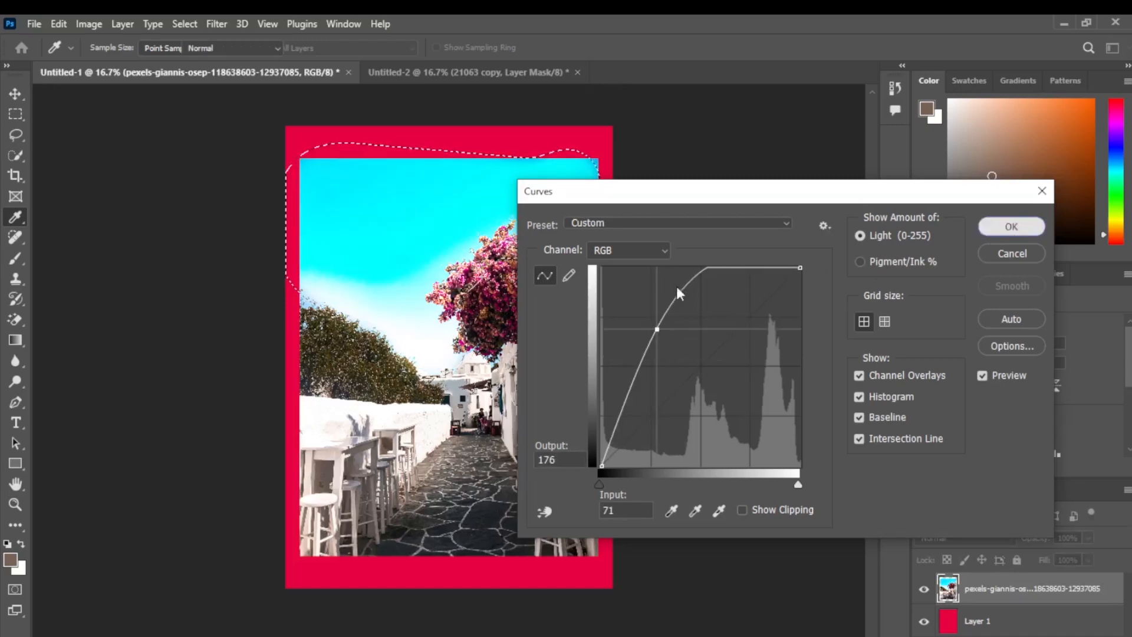
Step: Save the painted sky selection in Untitled-1 as a new channel named "design"
{"action": "key", "text": "b"}
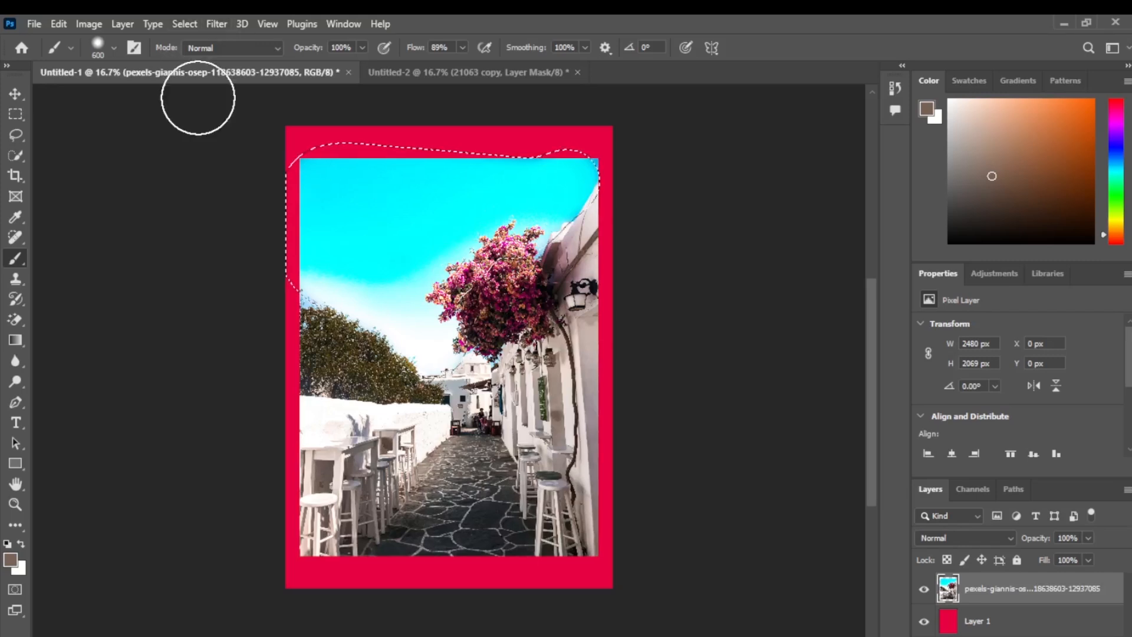
{"action": "left_click", "coordinate": [184, 24]}
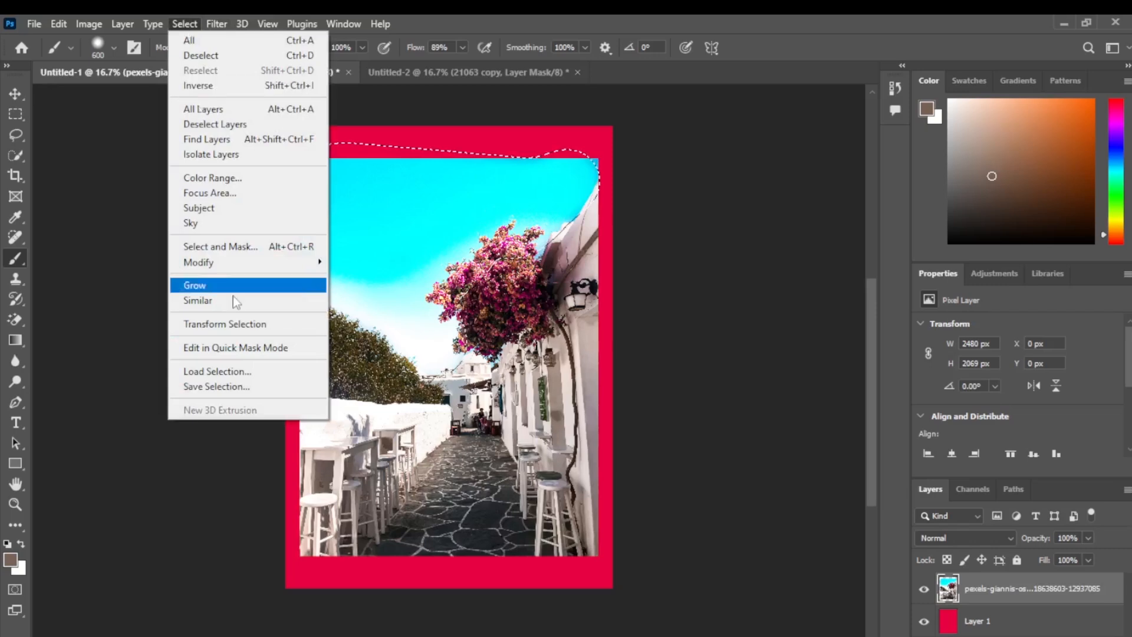
{"action": "left_click", "coordinate": [257, 389]}
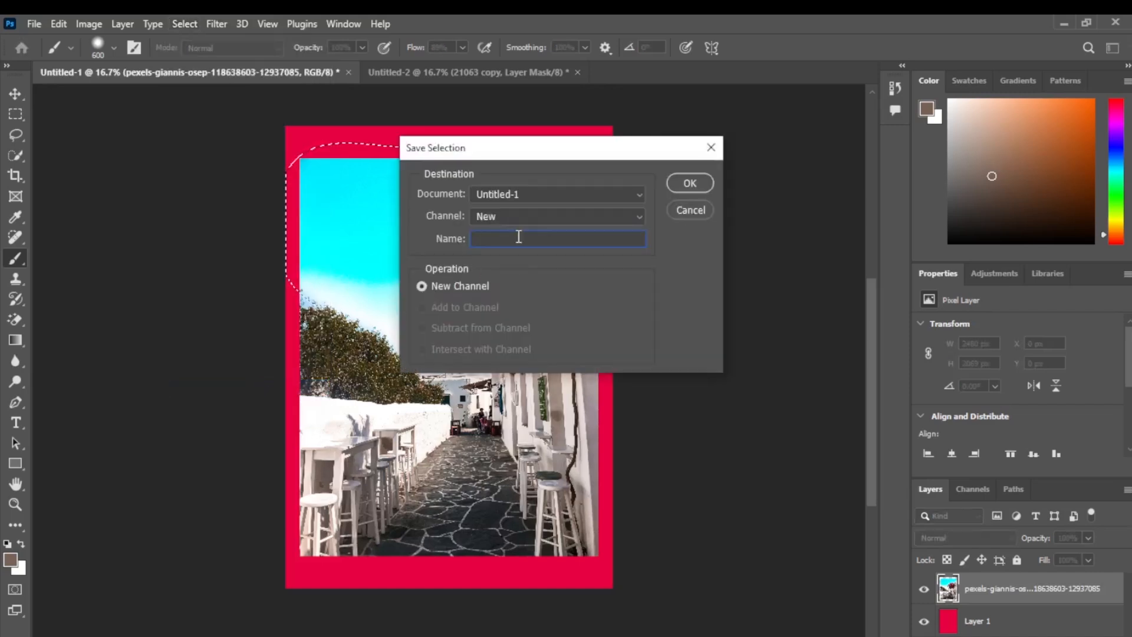
{"action": "type", "text": "design"}
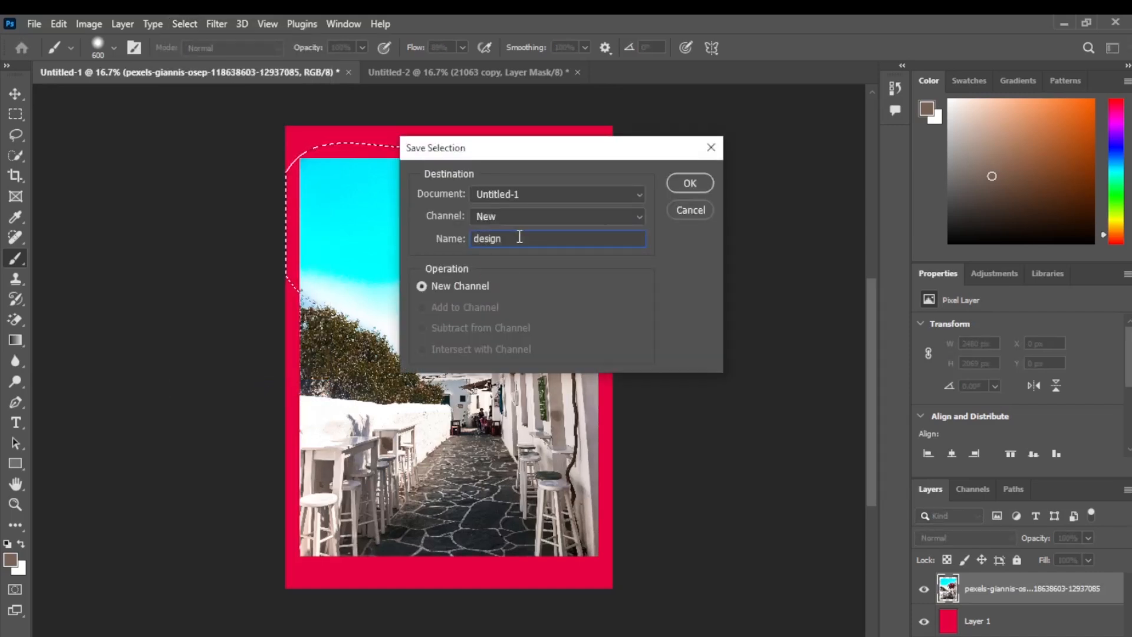
{"action": "left_click", "coordinate": [690, 184]}
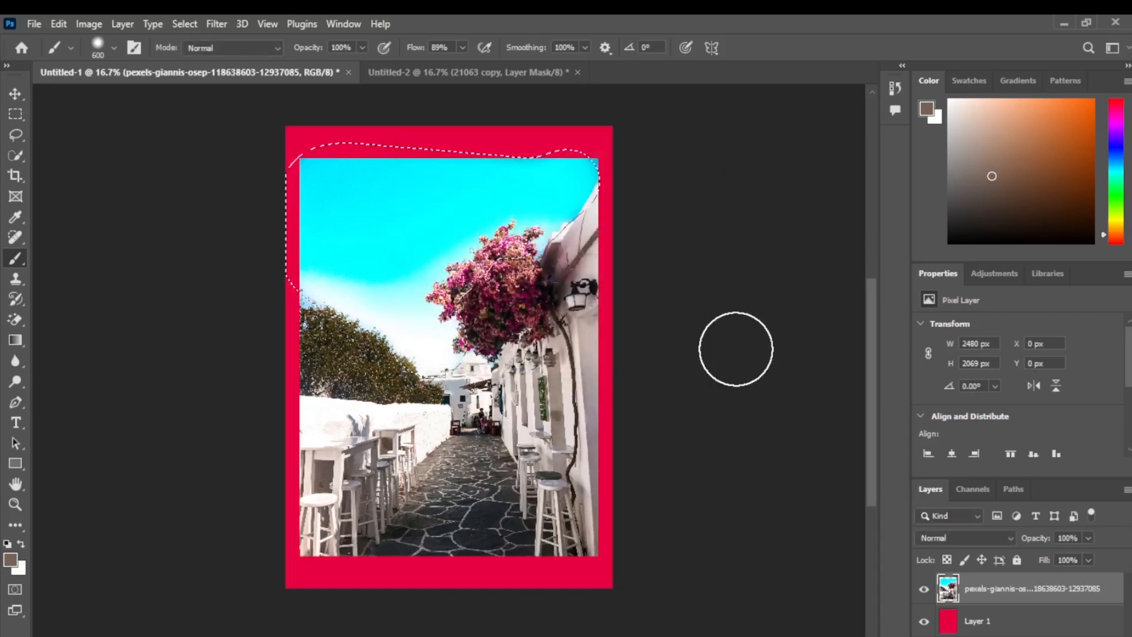
Step: Examine the saved "design" channel on its own and as a red overlay on the RGB image
{"action": "left_click", "coordinate": [972, 489]}
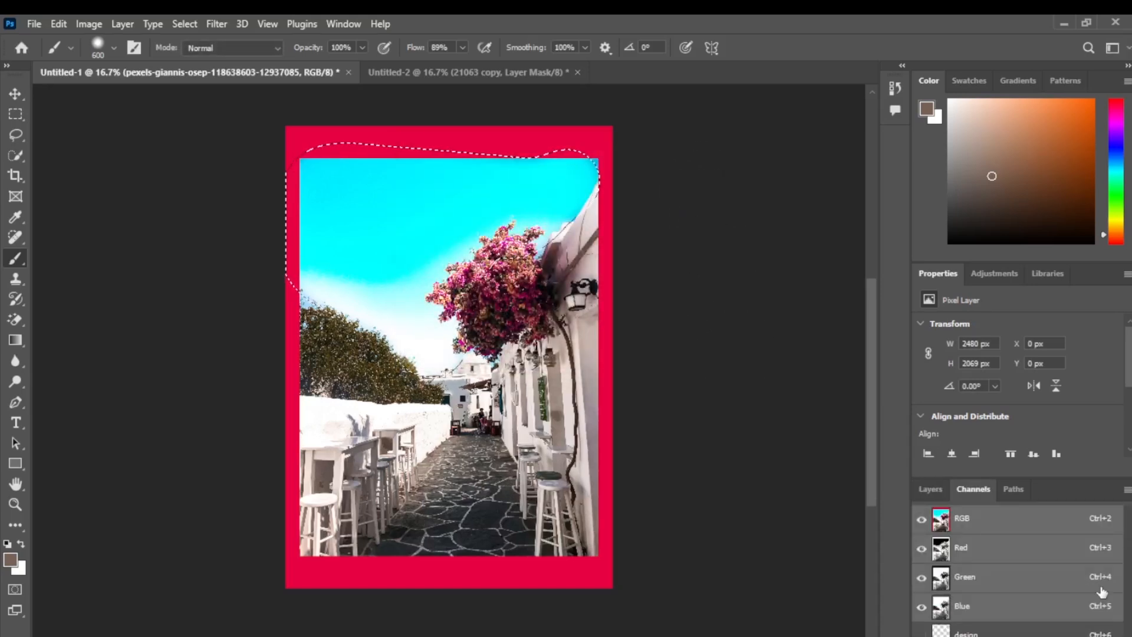
{"action": "left_click", "coordinate": [921, 520]}
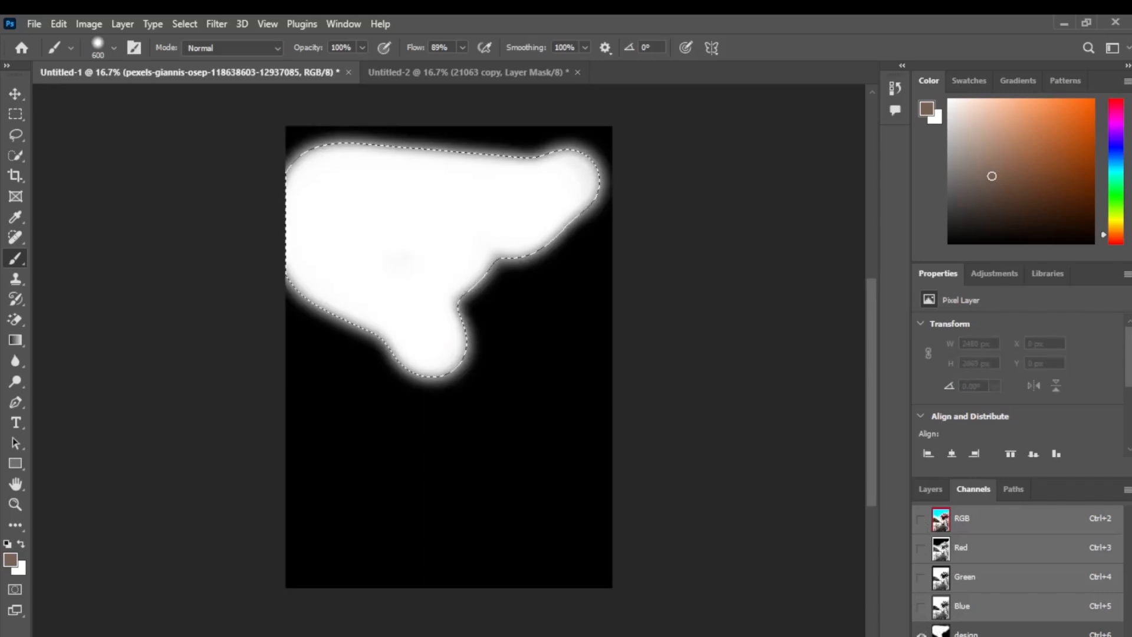
{"action": "left_click", "coordinate": [921, 522]}
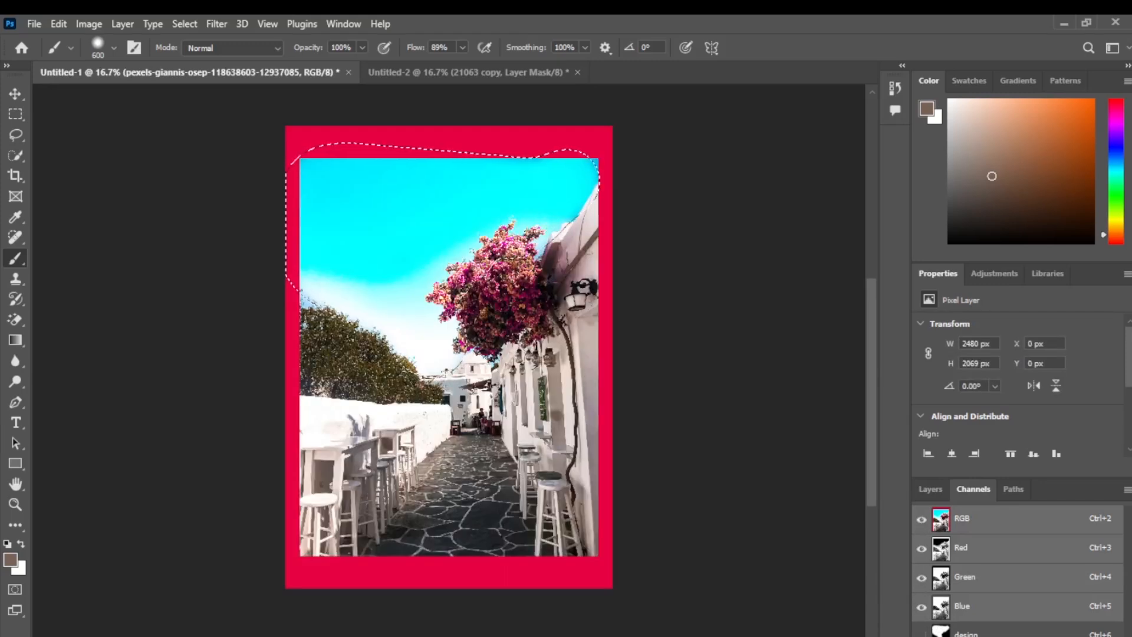
{"action": "left_click", "coordinate": [921, 634]}
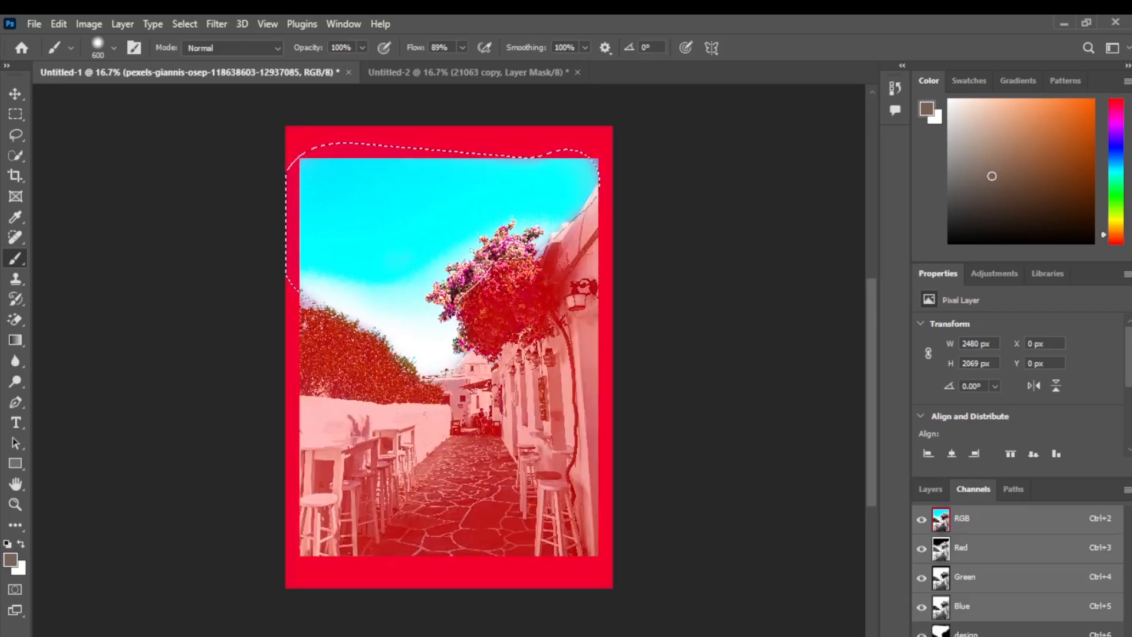
Step: Delete the "design" channel from the document
{"action": "left_click", "coordinate": [996, 634]}
{"action": "left_click", "coordinate": [1112, 635]}
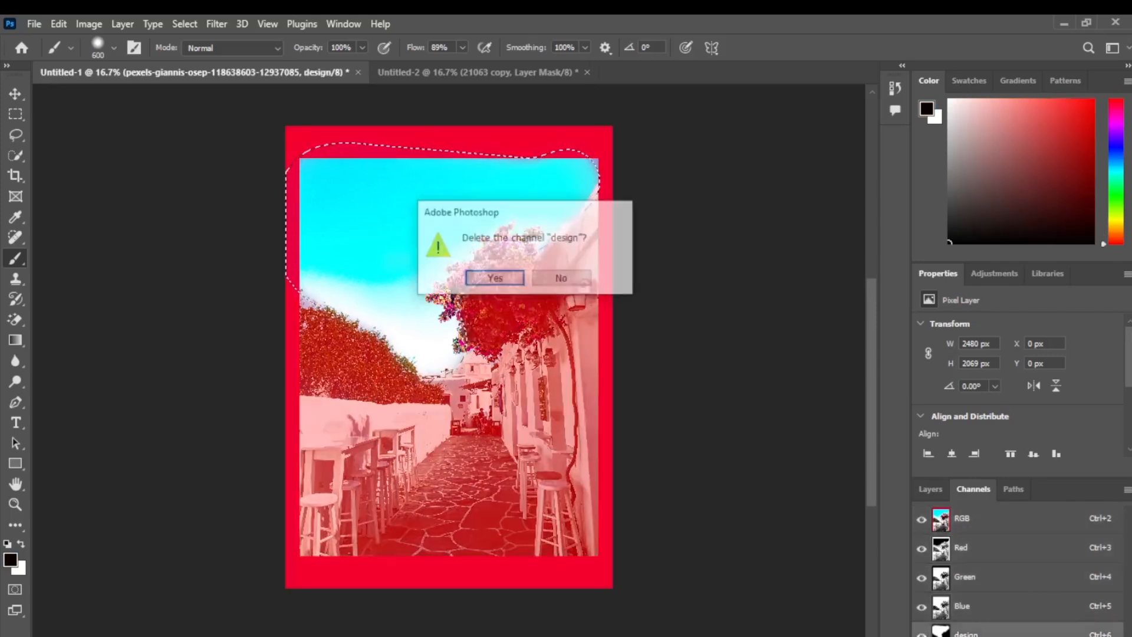
{"action": "left_click", "coordinate": [484, 278]}
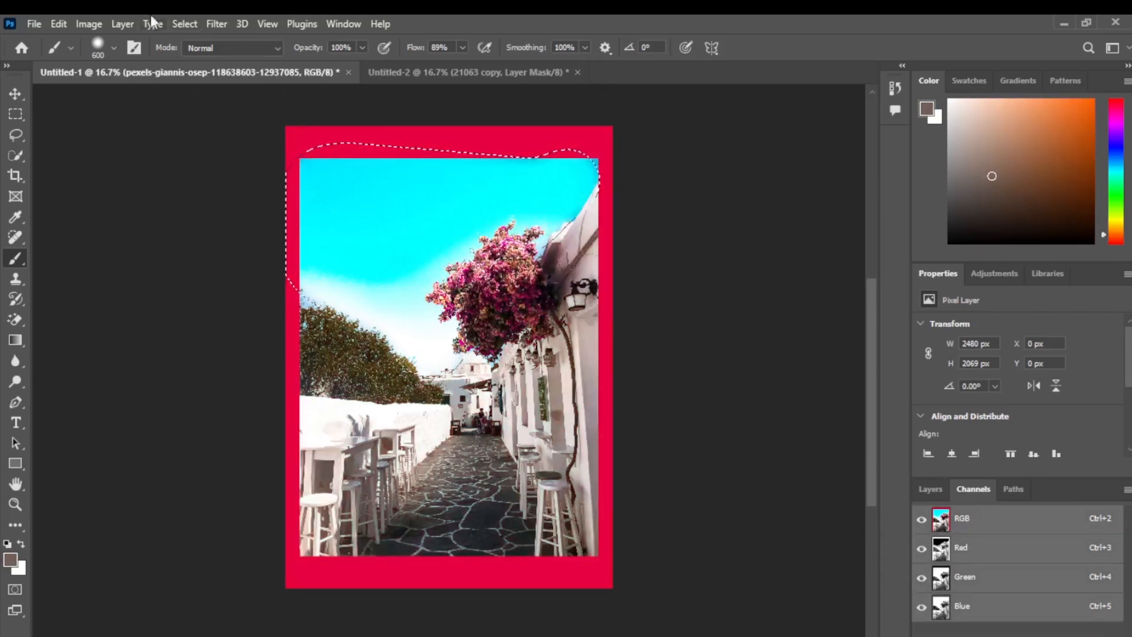
Step: Load the street photo layer's outline from Untitled-1 as a new selection
{"action": "left_click", "coordinate": [184, 24]}
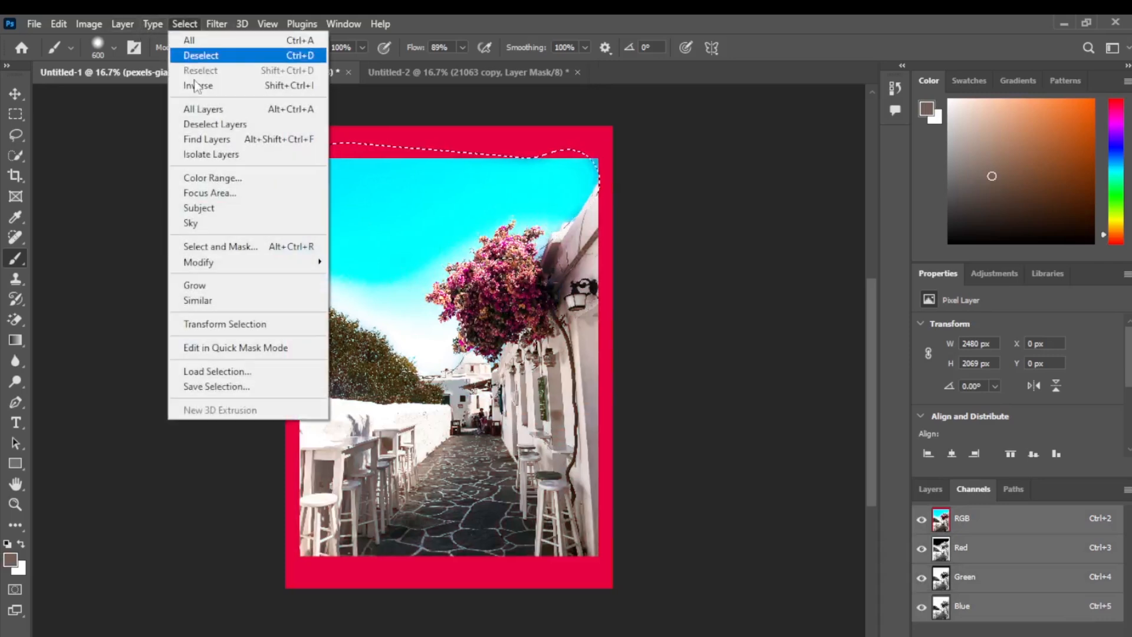
{"action": "left_click", "coordinate": [228, 373]}
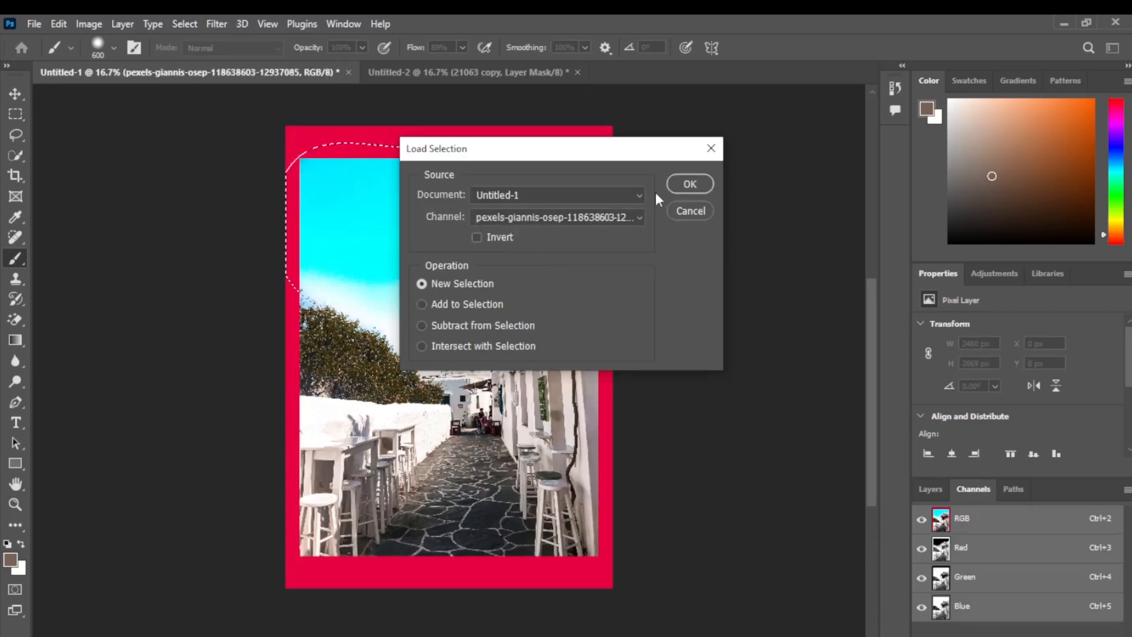
{"action": "left_click", "coordinate": [701, 190]}
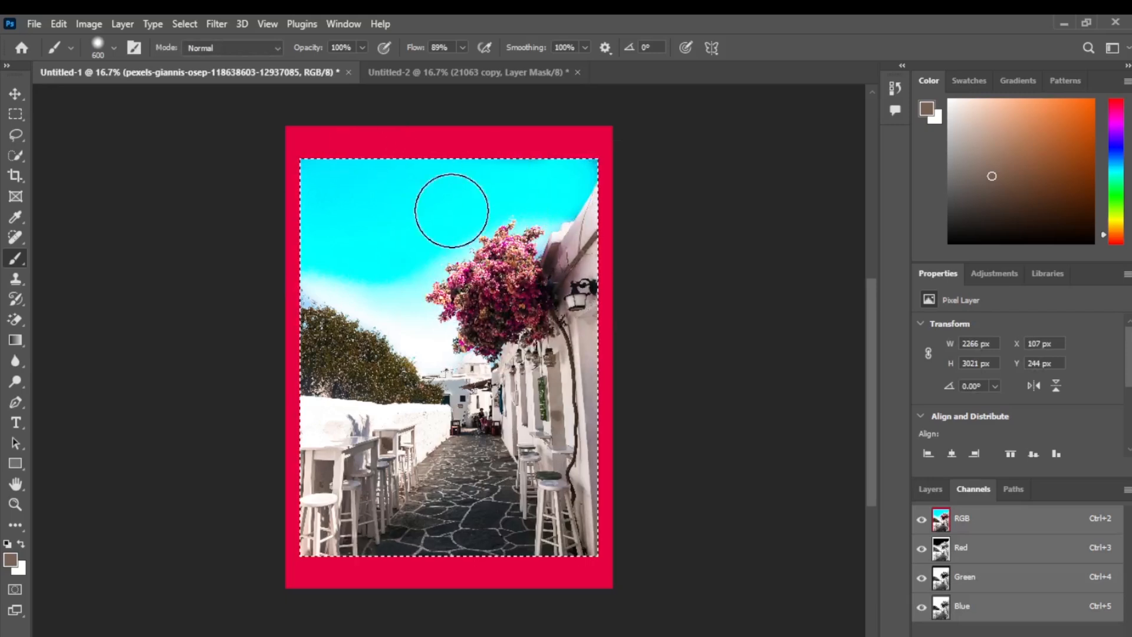
{"action": "left_click", "coordinate": [186, 24]}
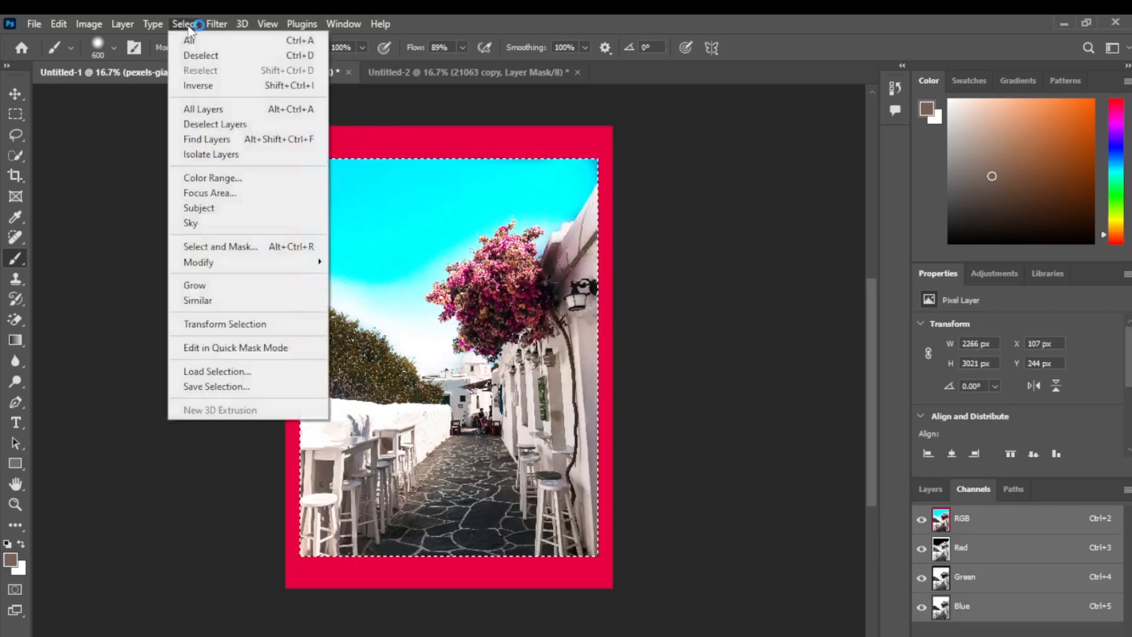